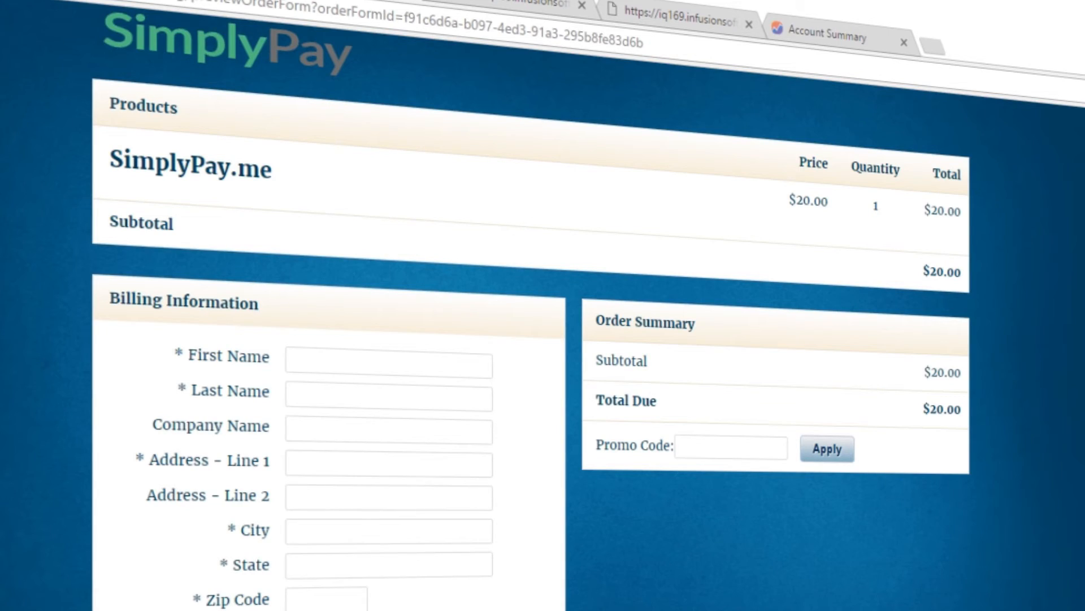
- Go to E-Commerce > Settings and open the Merchant Accounts page
scroll(531, 339, down, 1)
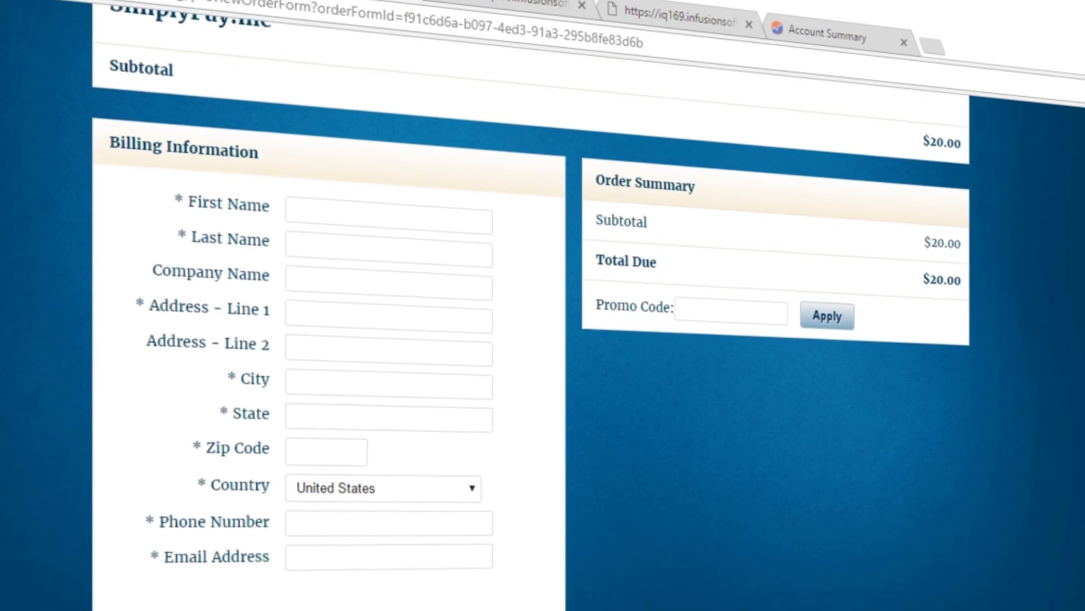
scroll(531, 340, up, 3)
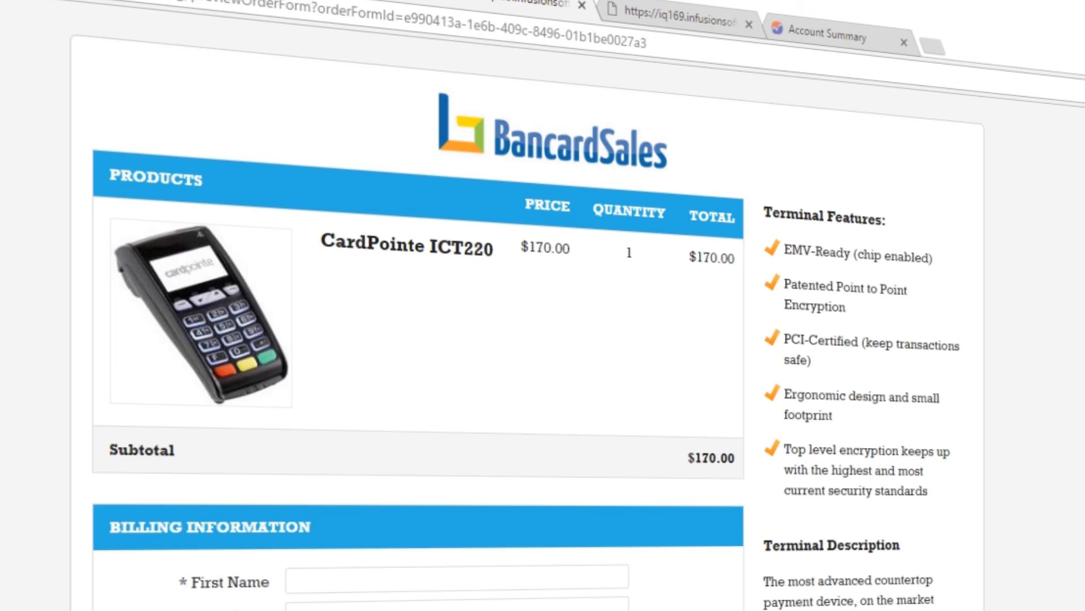
scroll(532, 339, down, 2)
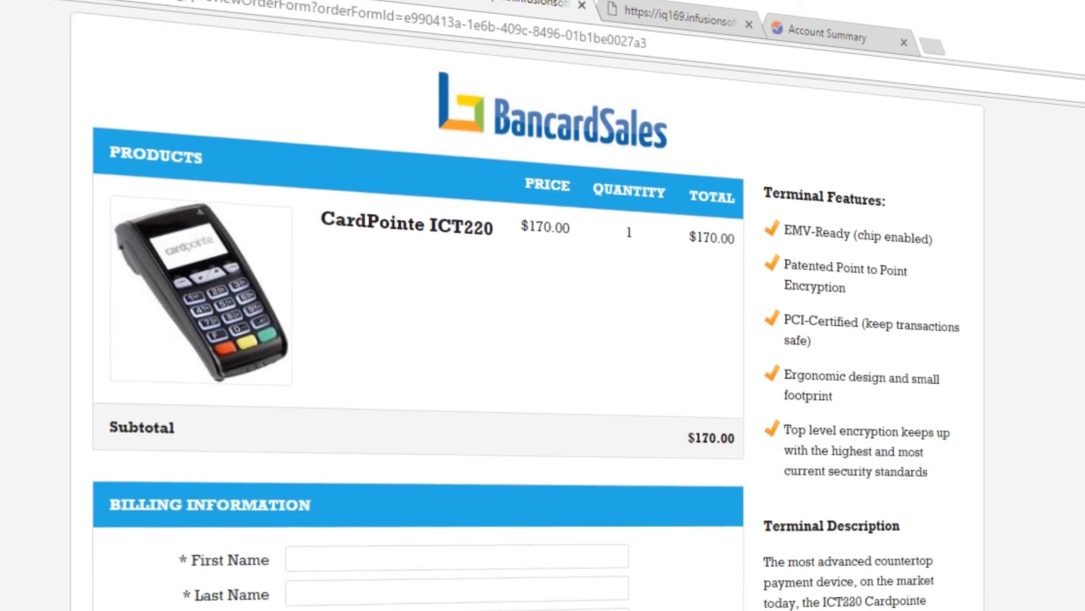
scroll(531, 339, down, 7)
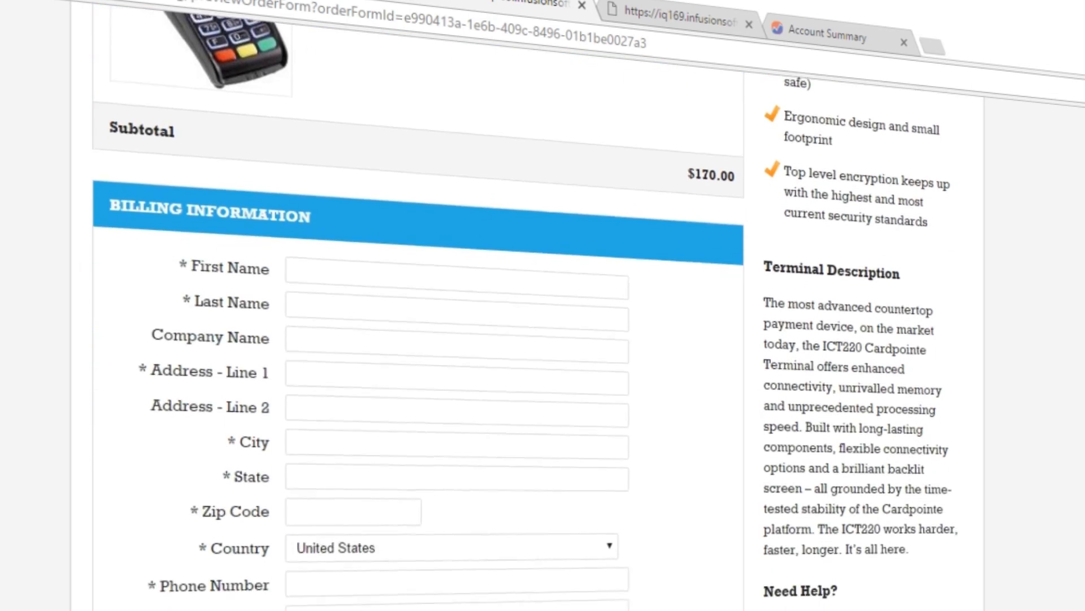
scroll(531, 339, down, 2)
scroll(532, 339, up, 5)
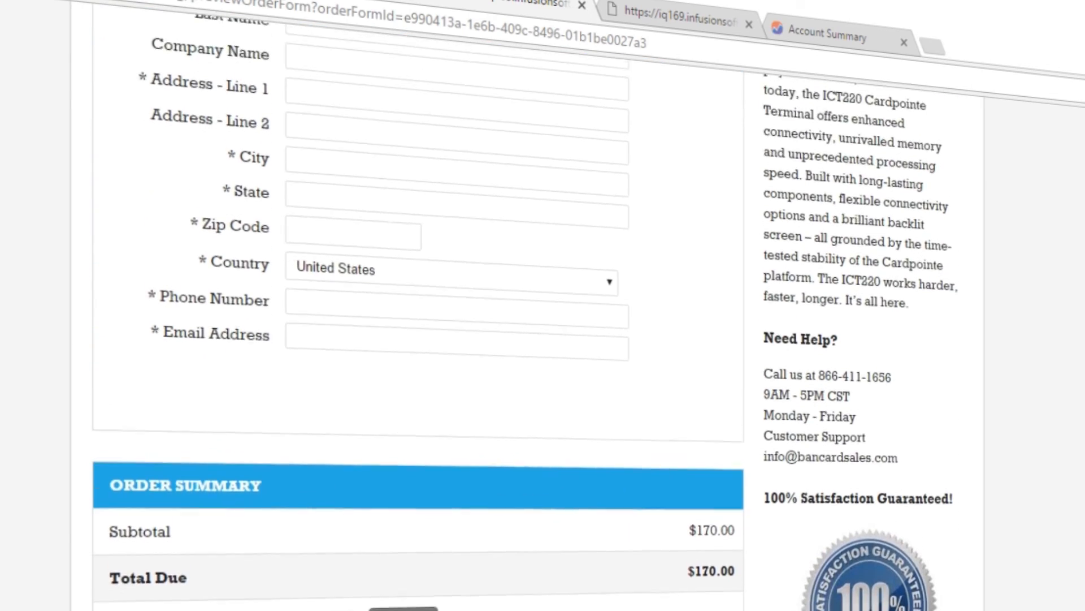
scroll(531, 339, up, 6)
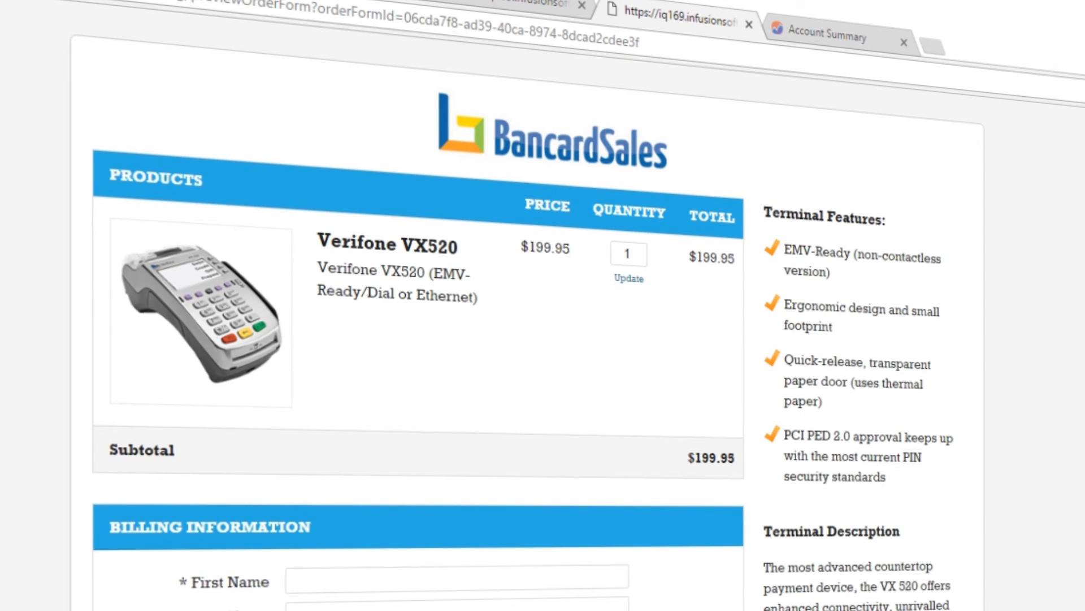
scroll(531, 339, down, 11)
scroll(531, 339, down, 11)
scroll(532, 339, up, 11)
scroll(531, 339, up, 11)
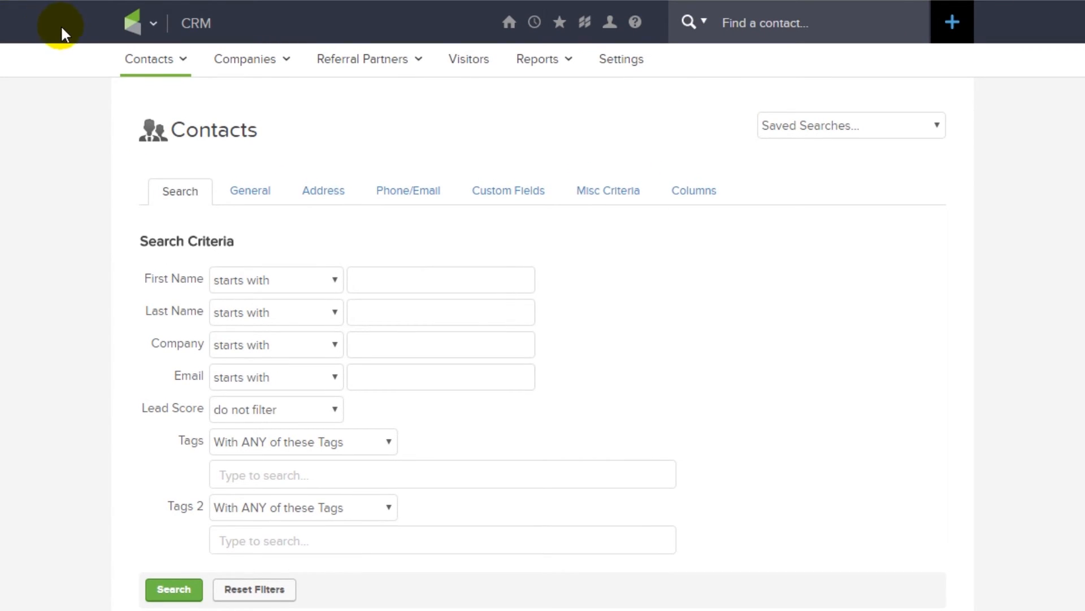
click(134, 25)
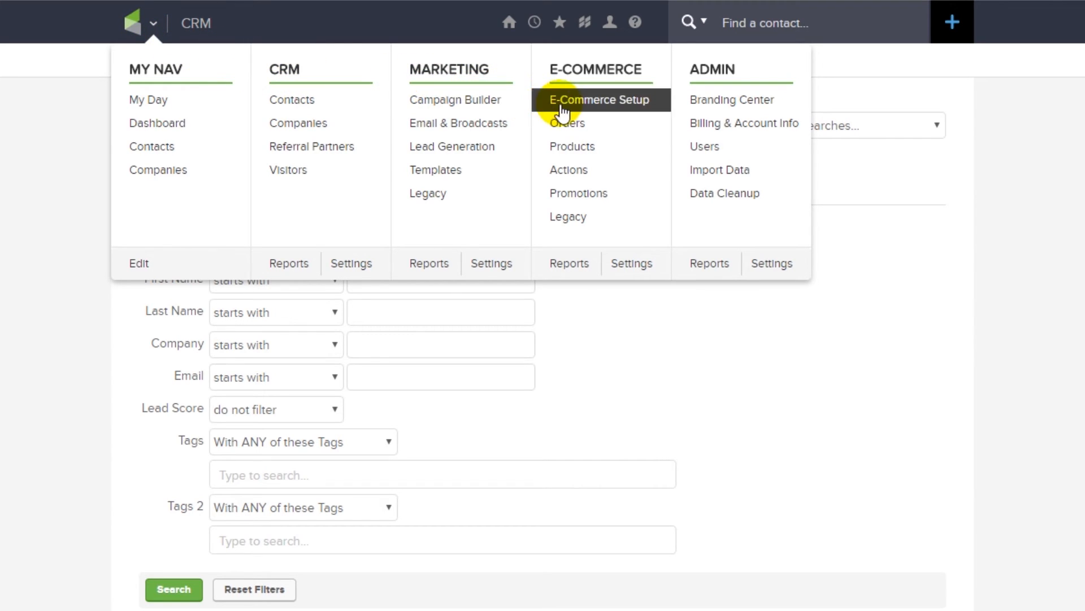
click(639, 264)
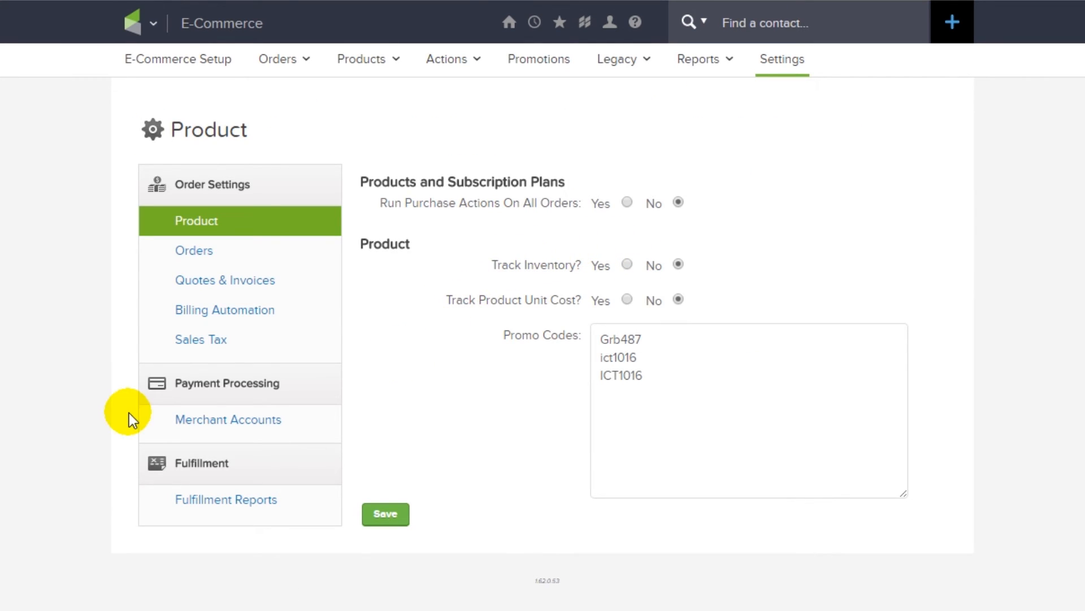
click(185, 421)
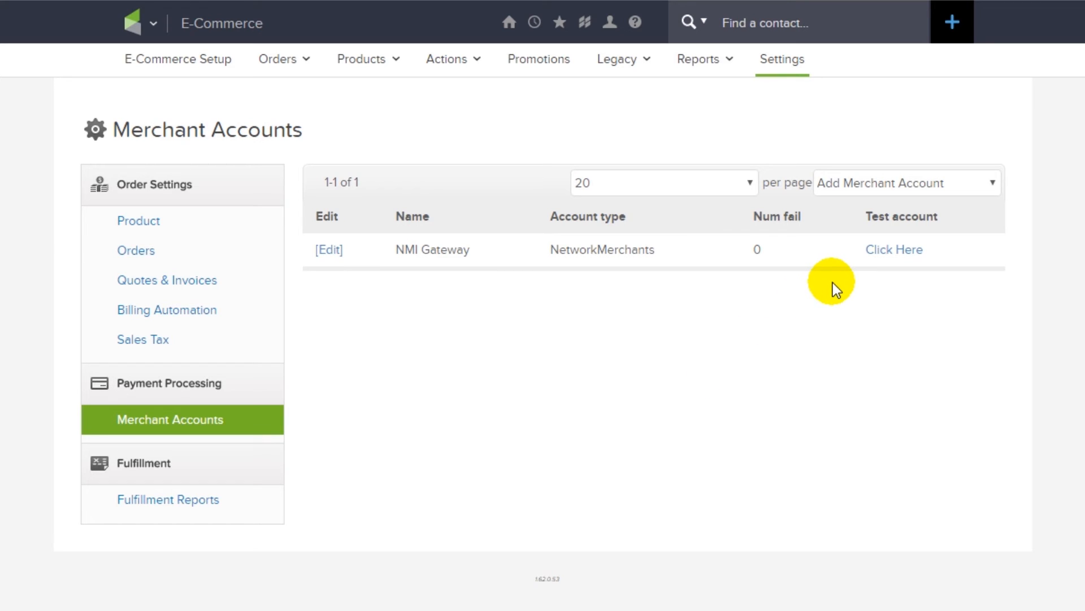
- Point out the existing NMI Gateway account, then show the Add Merchant Account gateway list
drag(935, 250, 341, 295)
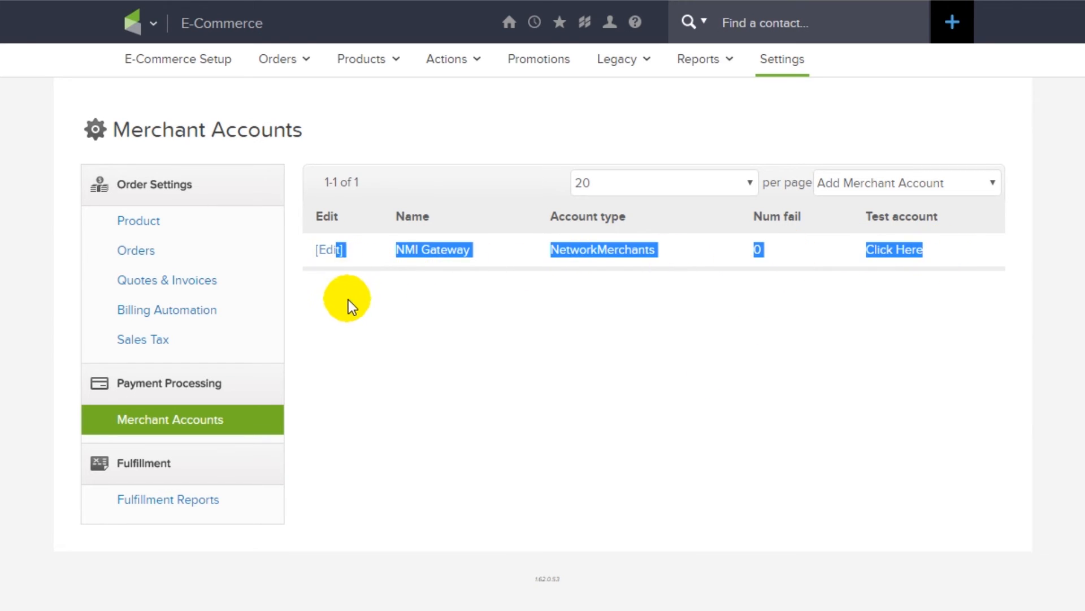
click(349, 277)
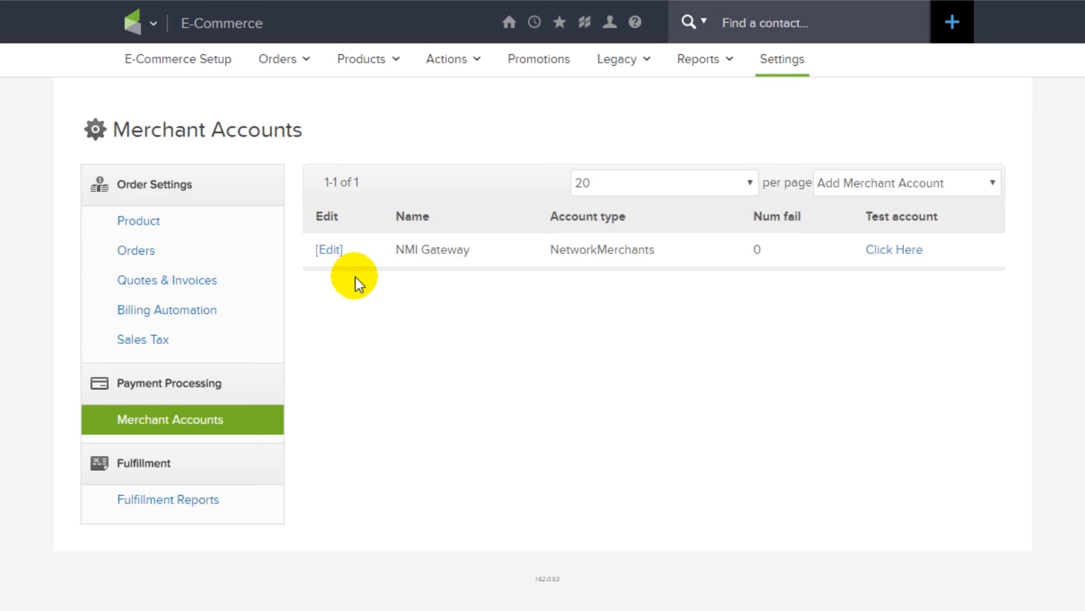
click(988, 183)
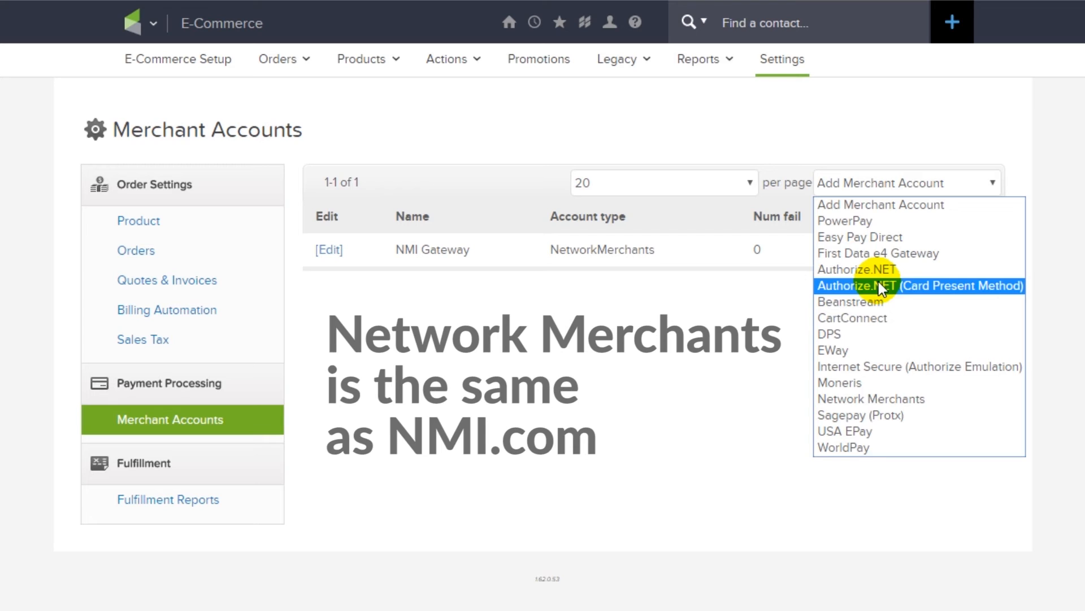
- Choose Network Merchants as the gateway and name the account 'Test Merchant Account 2'
click(899, 399)
drag(114, 189, 728, 104)
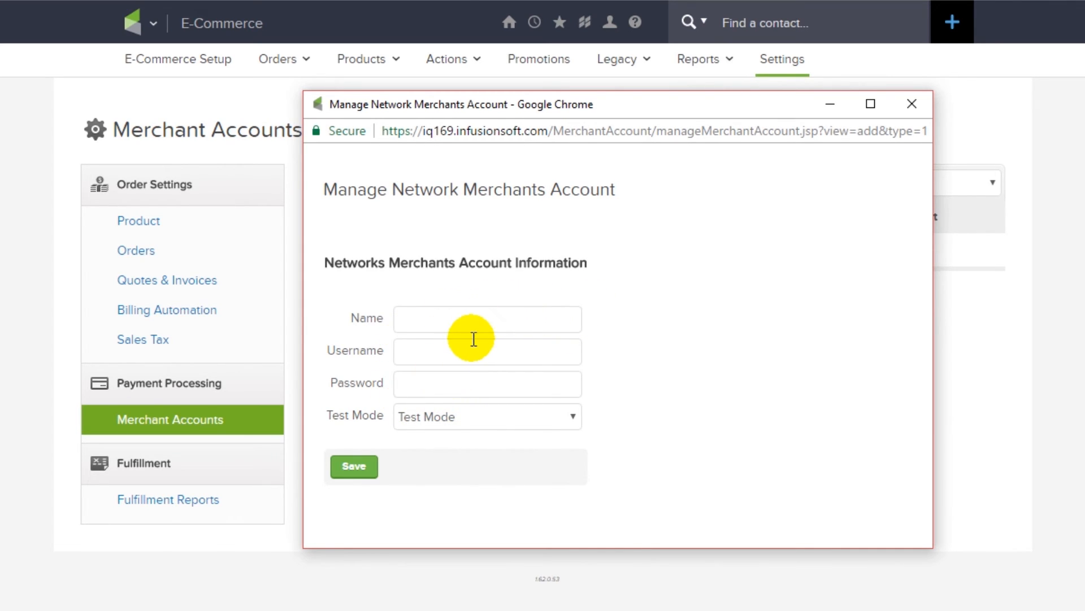
click(475, 315)
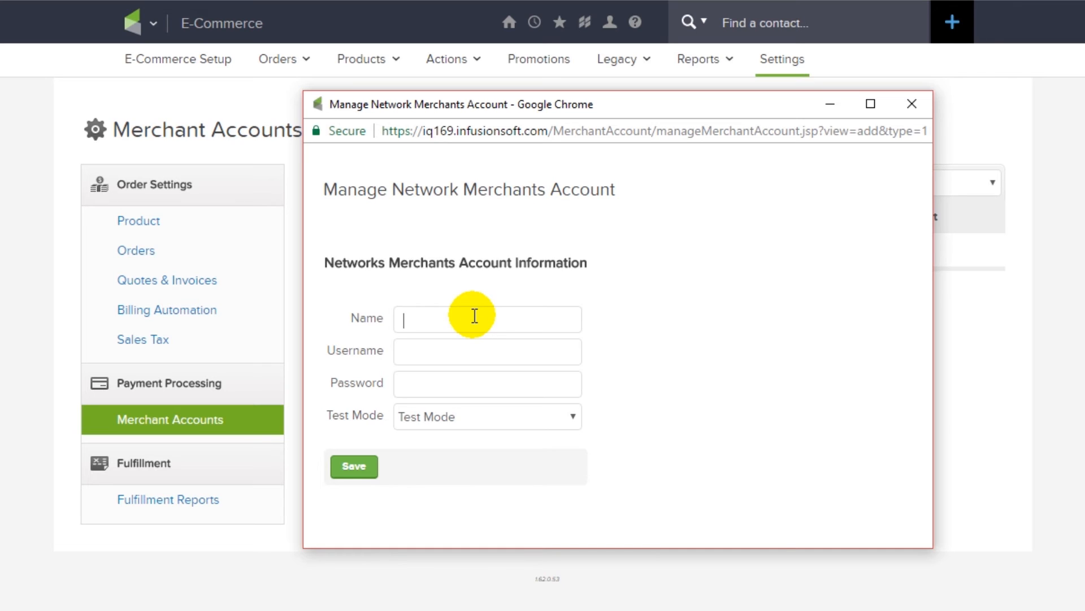
text(Test Merchant Account 2)
- Fill in the gateway account's username and password
key(Tab)
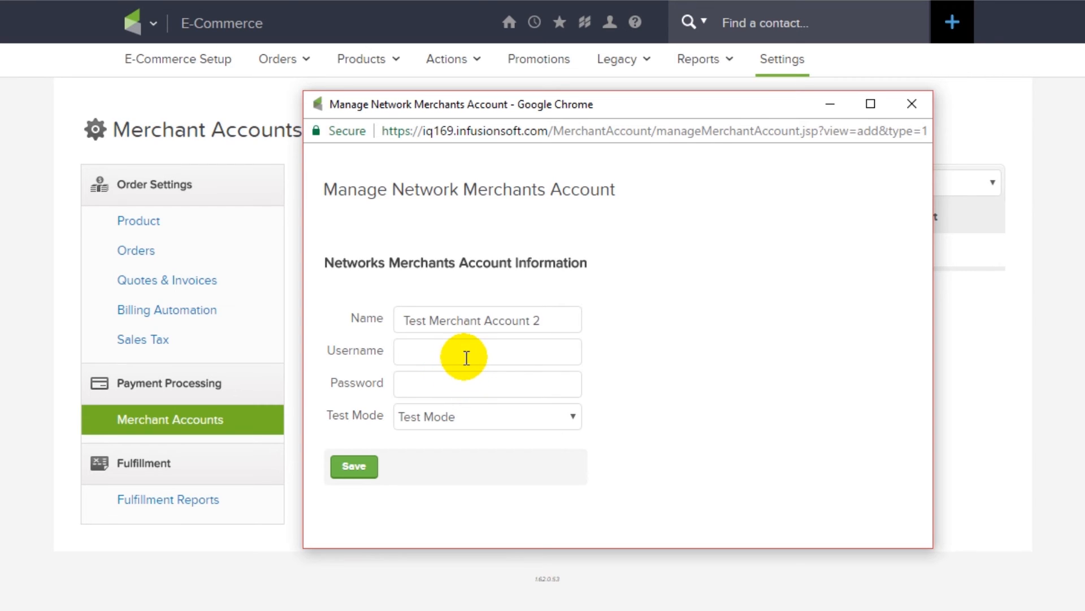
text(asdfasdf)
click(455, 382)
text(asdfasdf)
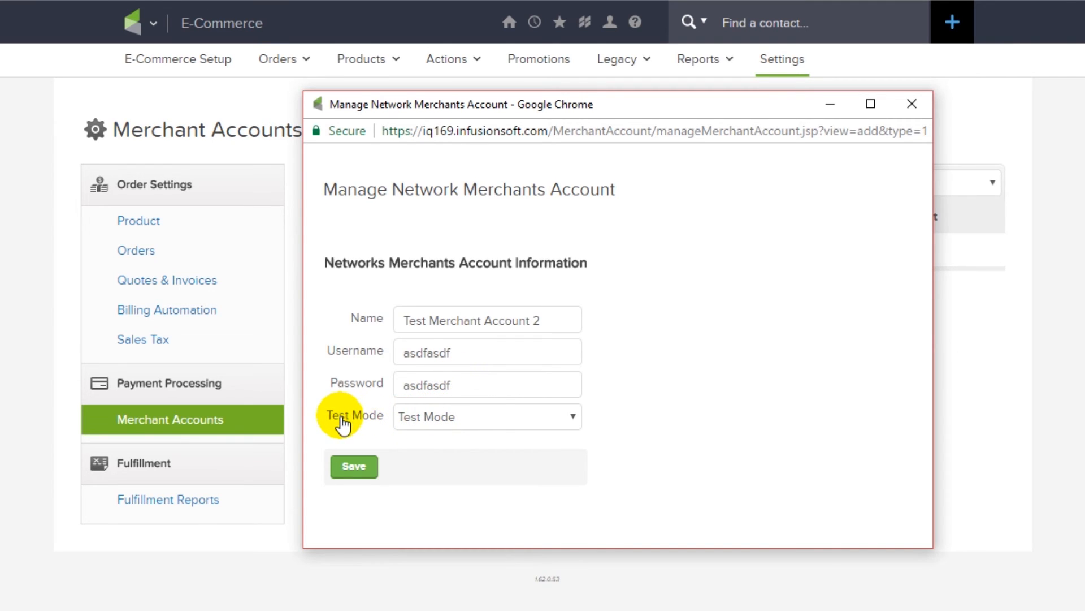
- Keep the new merchant account in Test Mode and save it
click(473, 421)
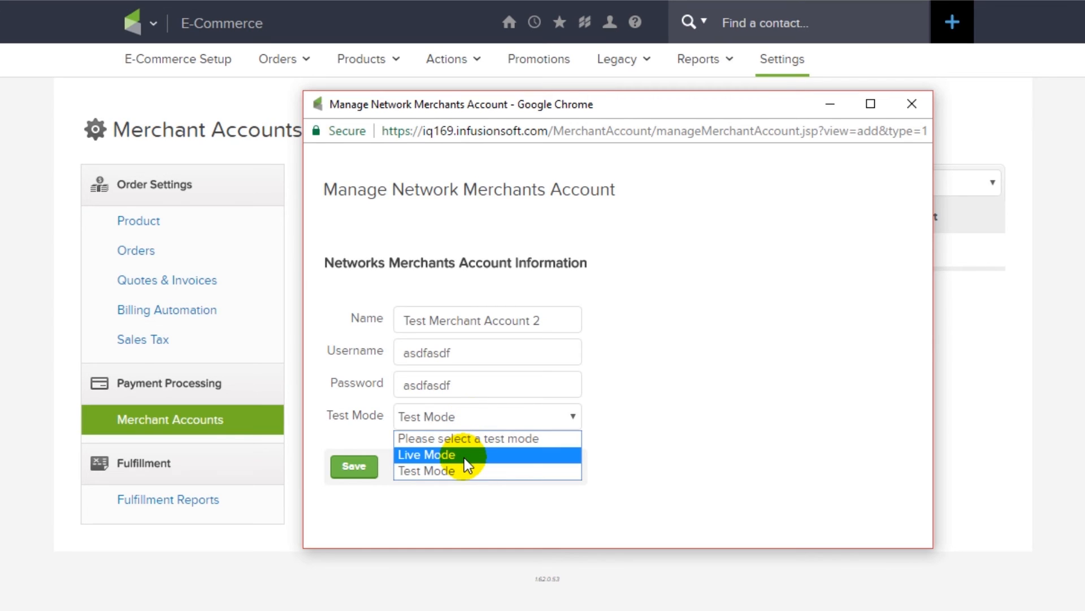
click(439, 472)
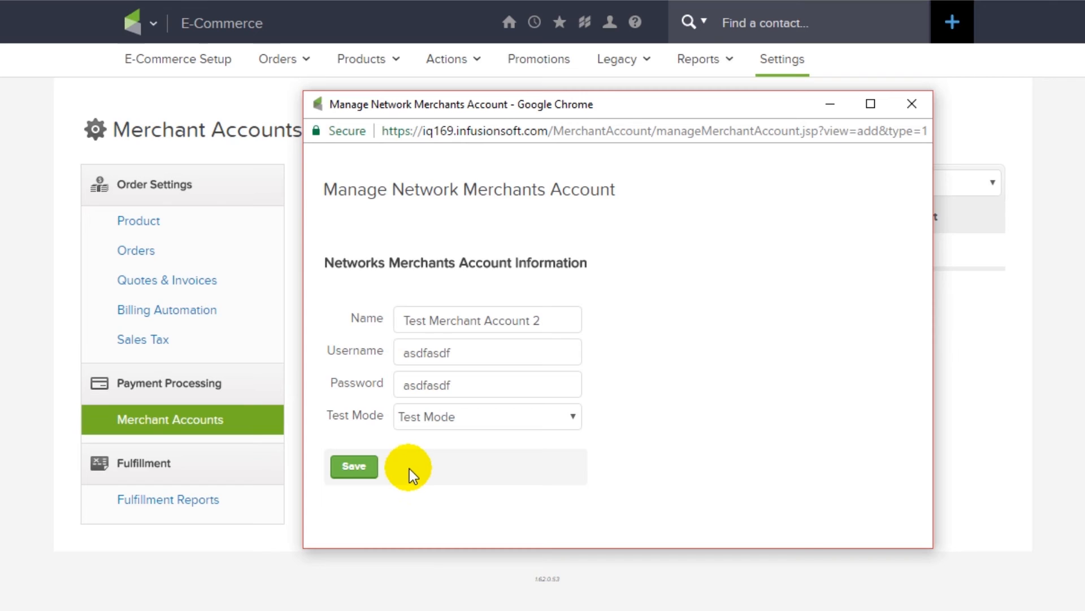
click(473, 425)
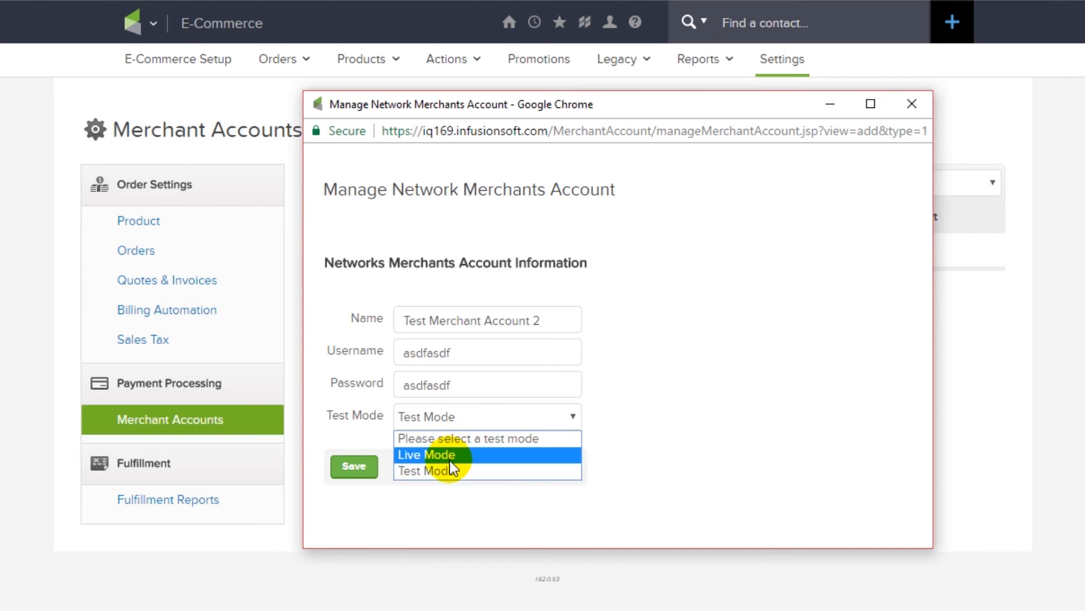
click(462, 422)
click(358, 472)
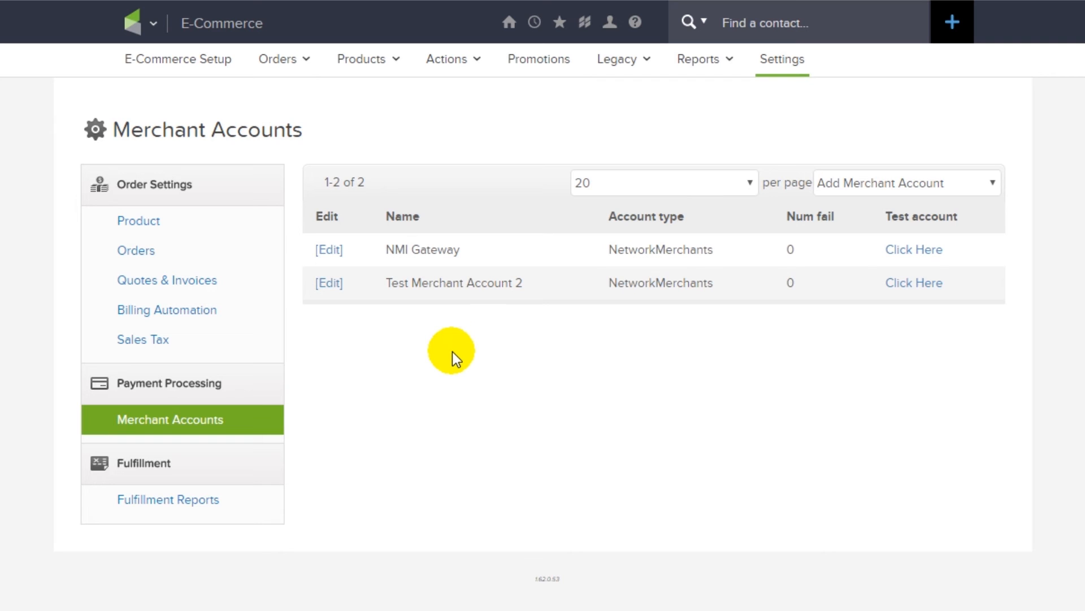
- Open the E-Commerce Setup overview and highlight its Products section
mouse_move(138, 34)
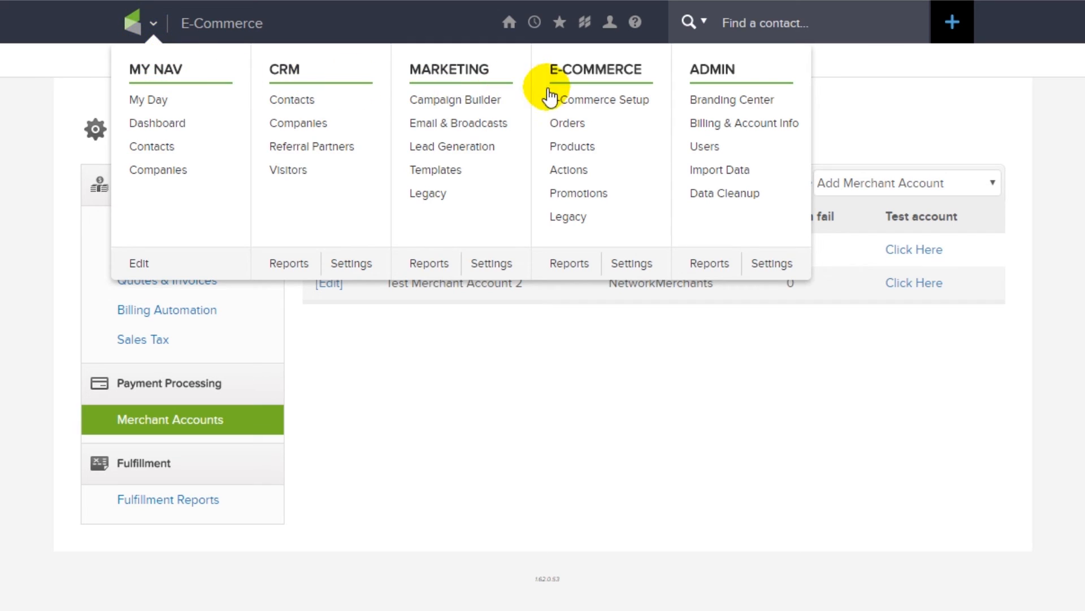
click(594, 100)
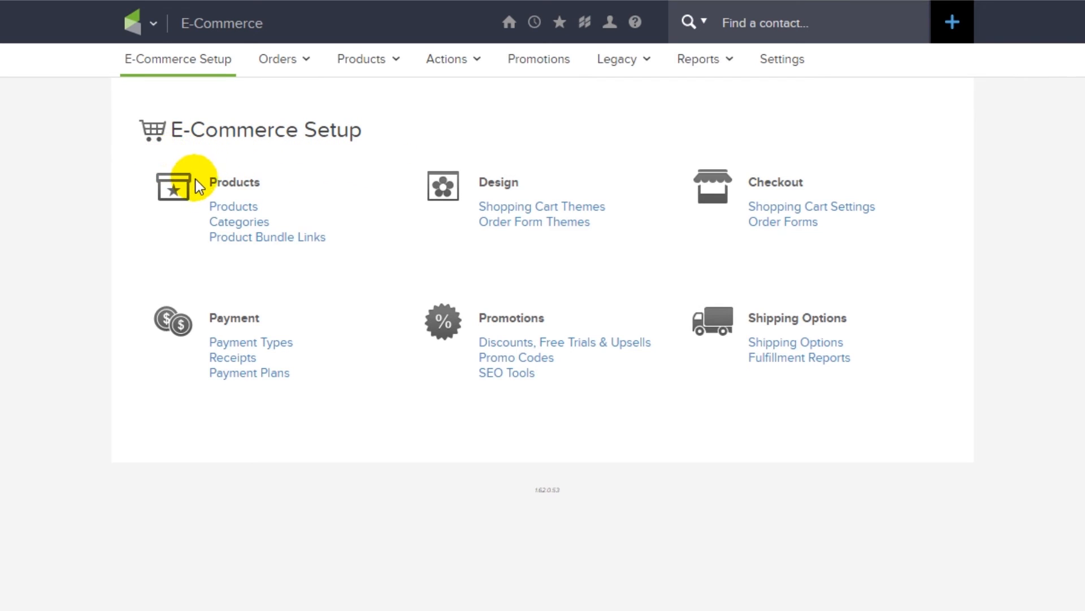
drag(205, 180, 837, 252)
click(842, 254)
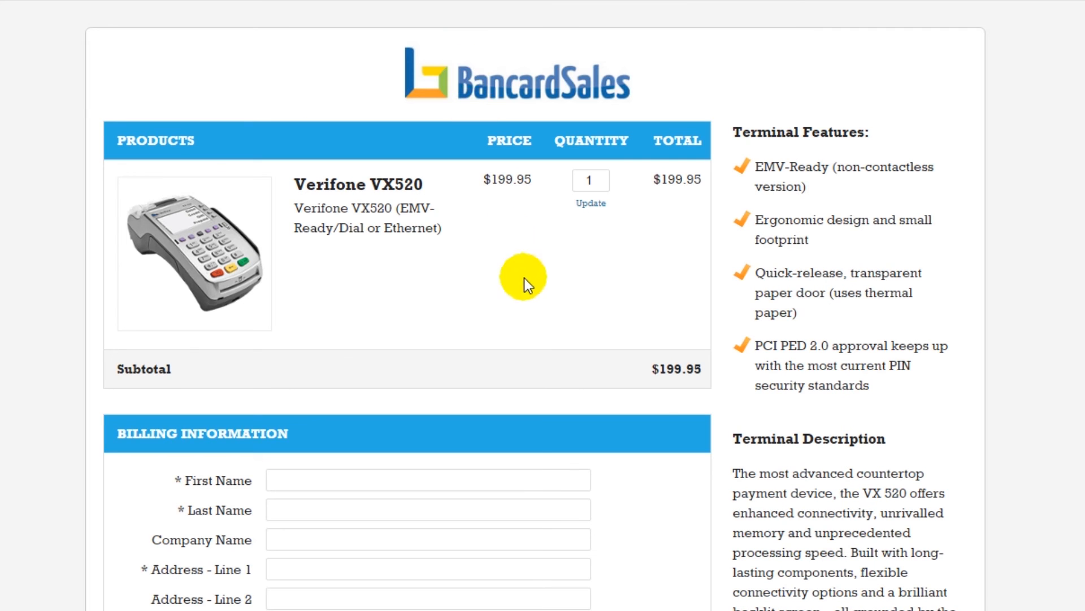
- Browse the sample order form previews, including the Custom Blue T-Shirt form
scroll(581, 365, down, 12)
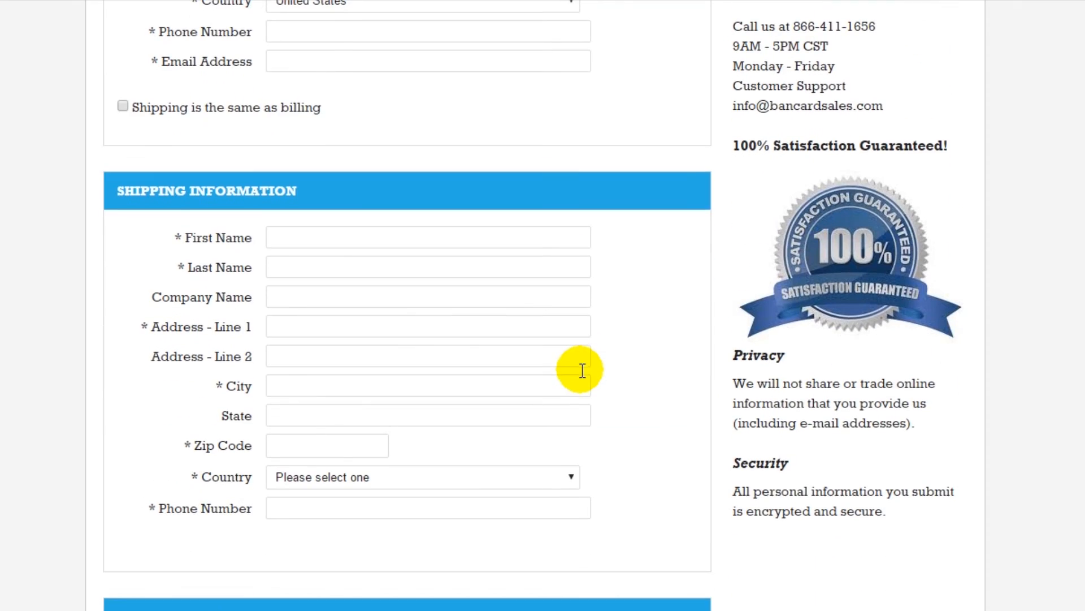
scroll(582, 374, down, 5)
scroll(510, 384, up, 18)
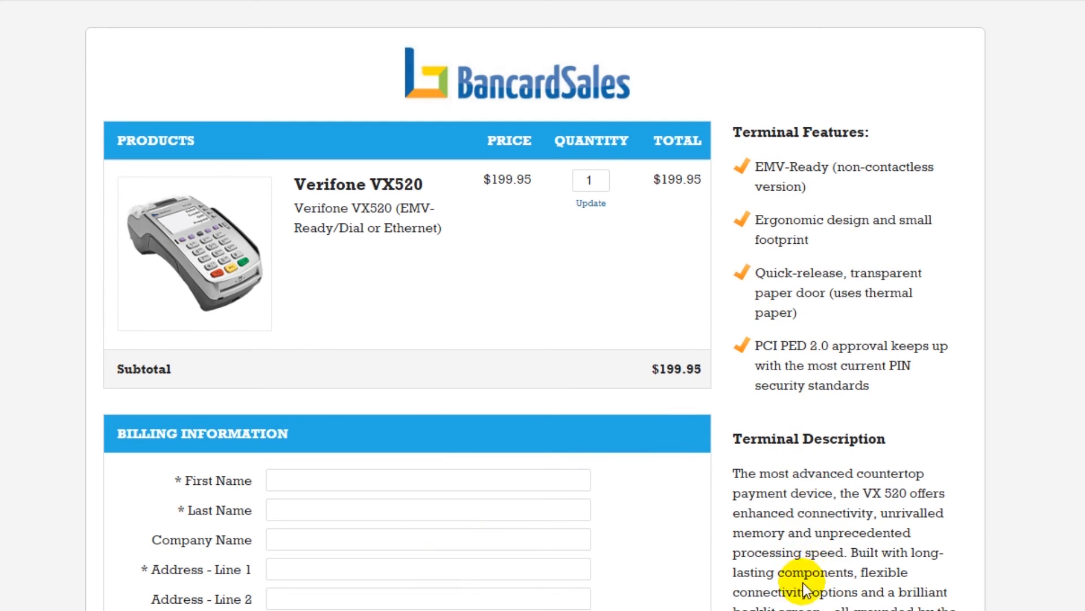
scroll(803, 561, down, 3)
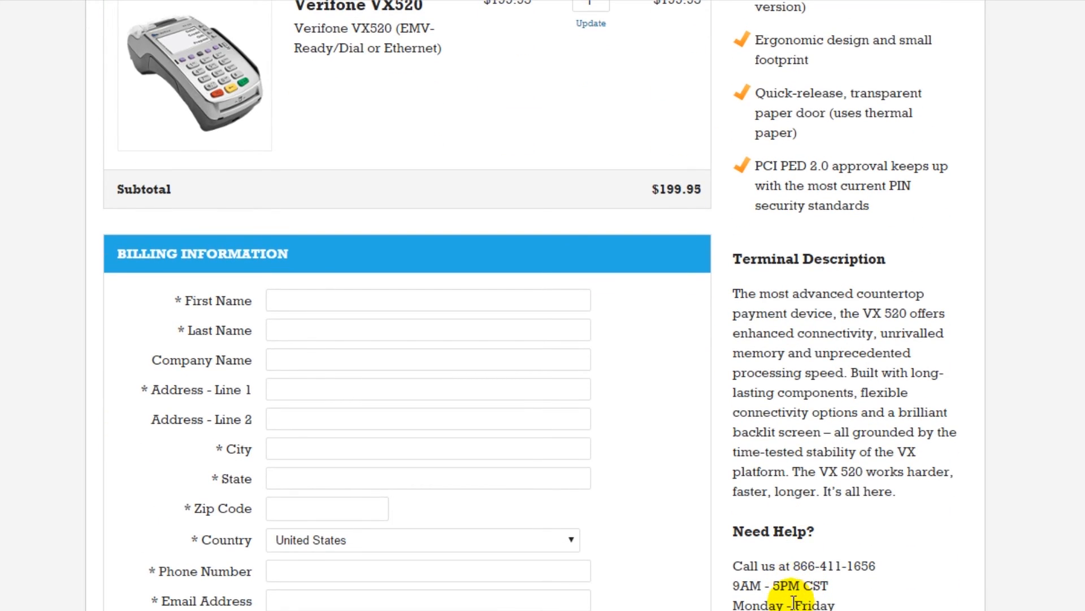
scroll(805, 523, up, 3)
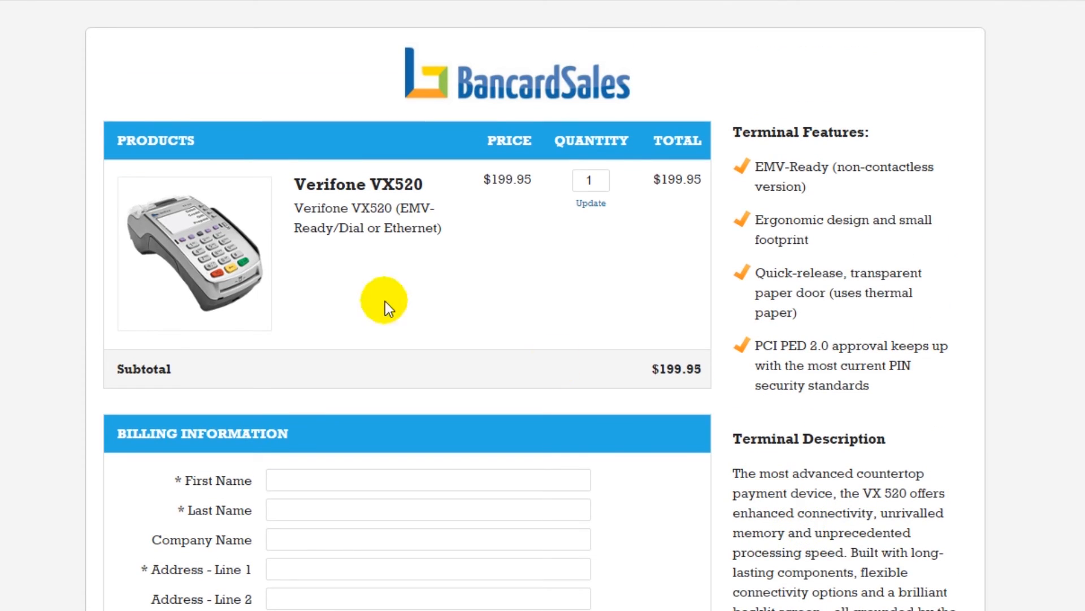
click(244, 1)
click(362, 1)
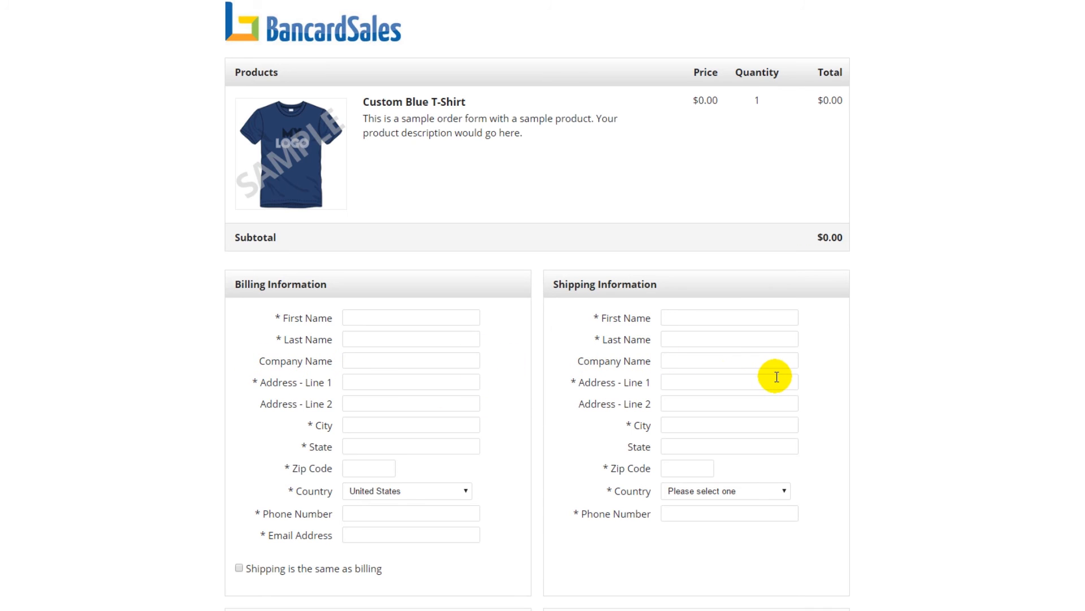
scroll(778, 388, down, 4)
scroll(729, 339, up, 4)
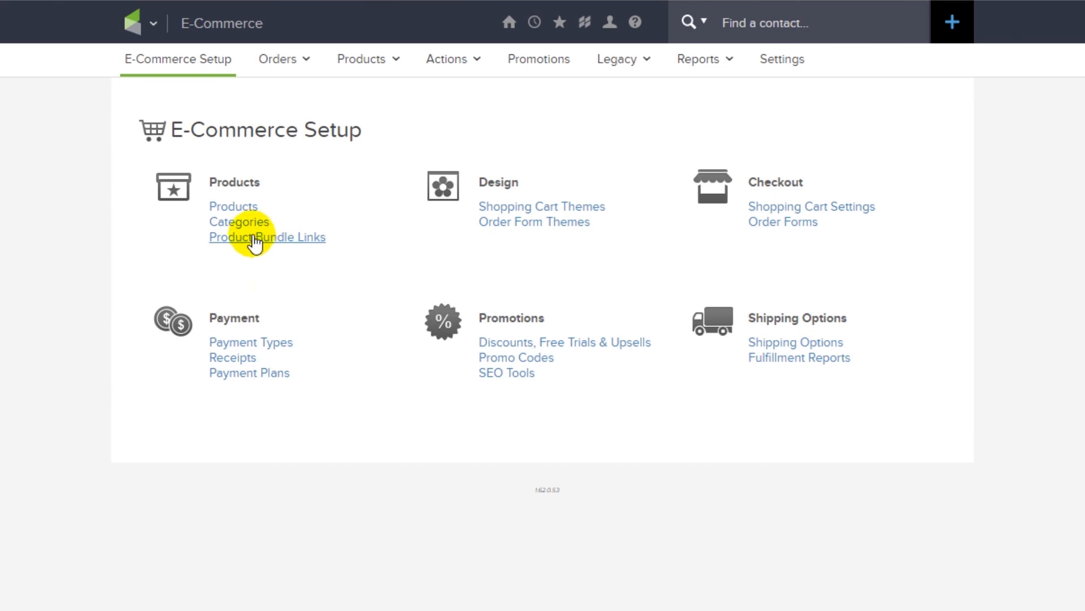
- Add a new product named 'Consulting Test Service 5' with product type Product
click(249, 207)
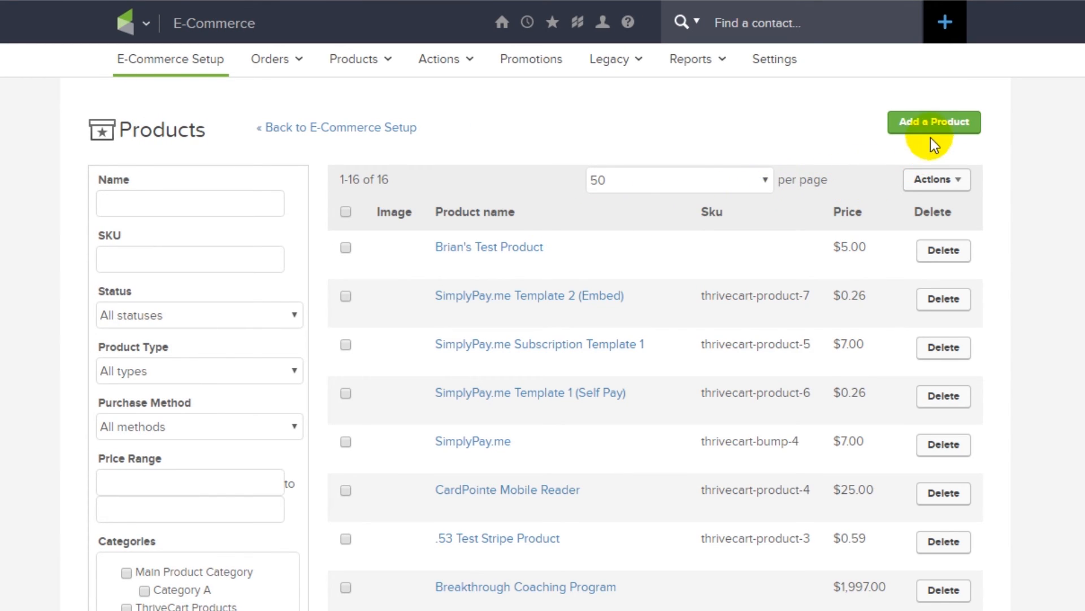
click(934, 127)
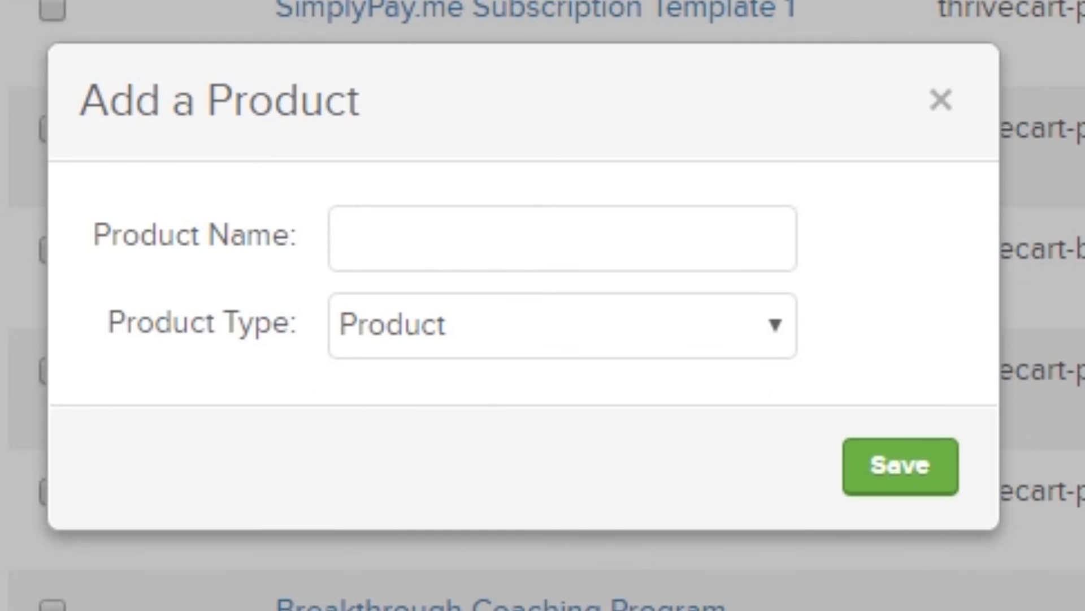
click(588, 437)
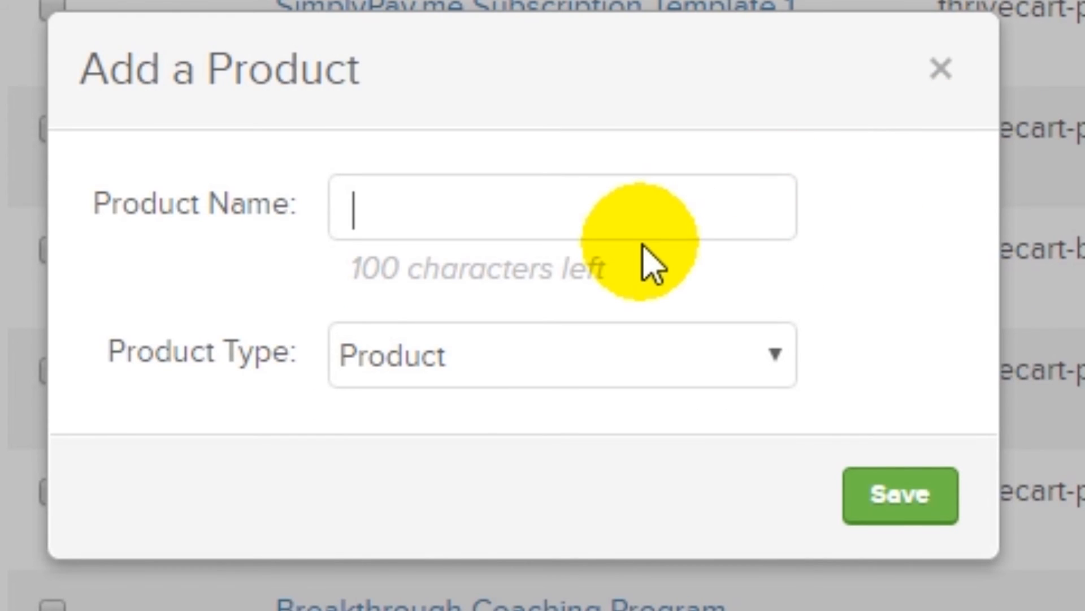
text(Consulting Te)
text(st Prod)
key(BackSpace)
key(BackSpace)
key(BackSpace)
text(Se)
key(BackSpace)
key(BackSpace)
key(BackSpace)
text(Service)
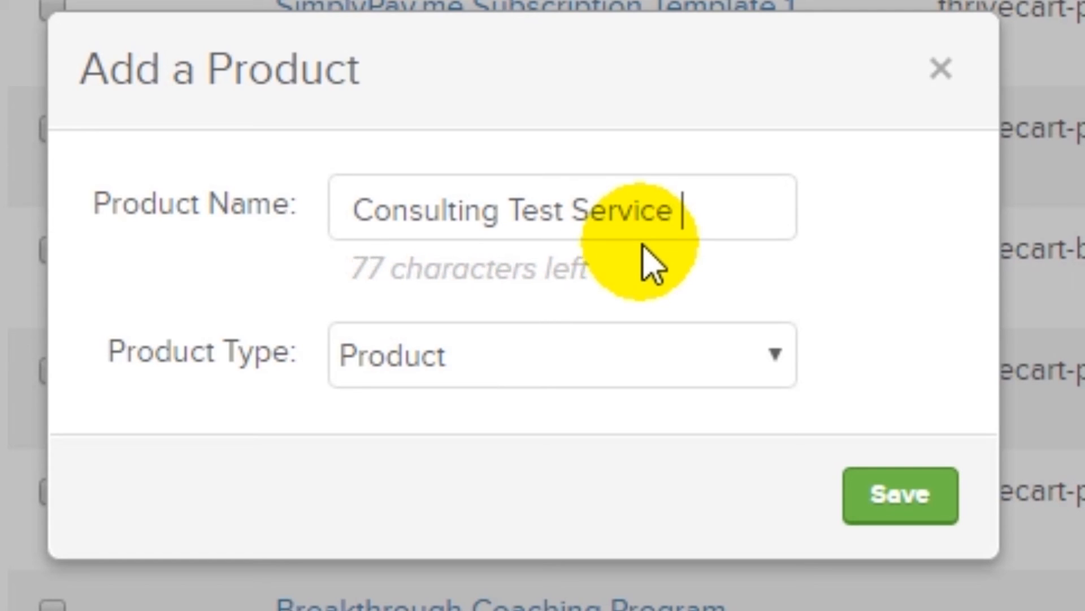
text( 5)
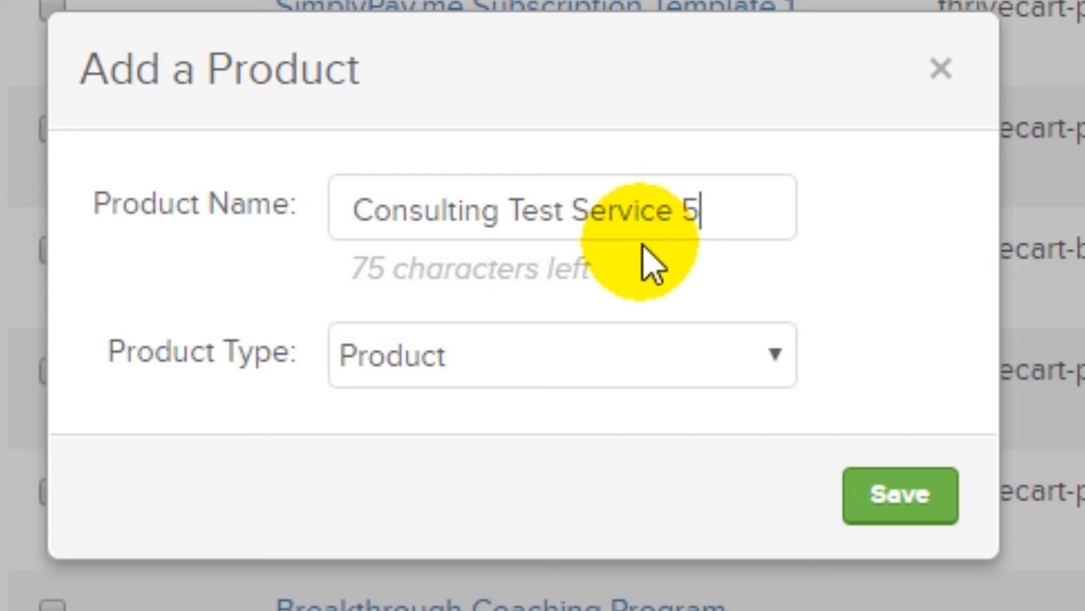
click(586, 377)
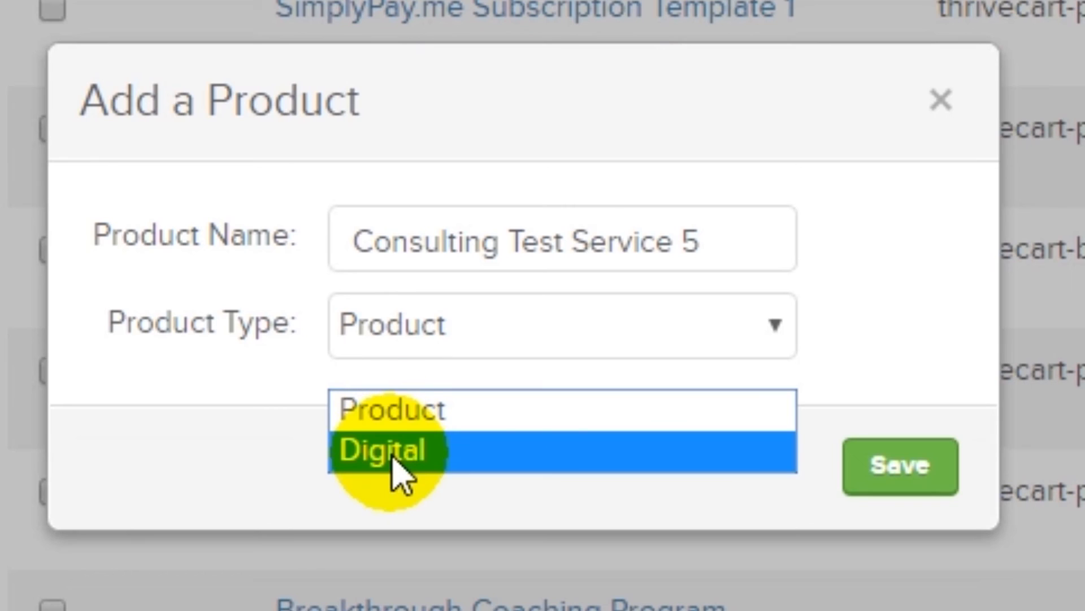
click(422, 418)
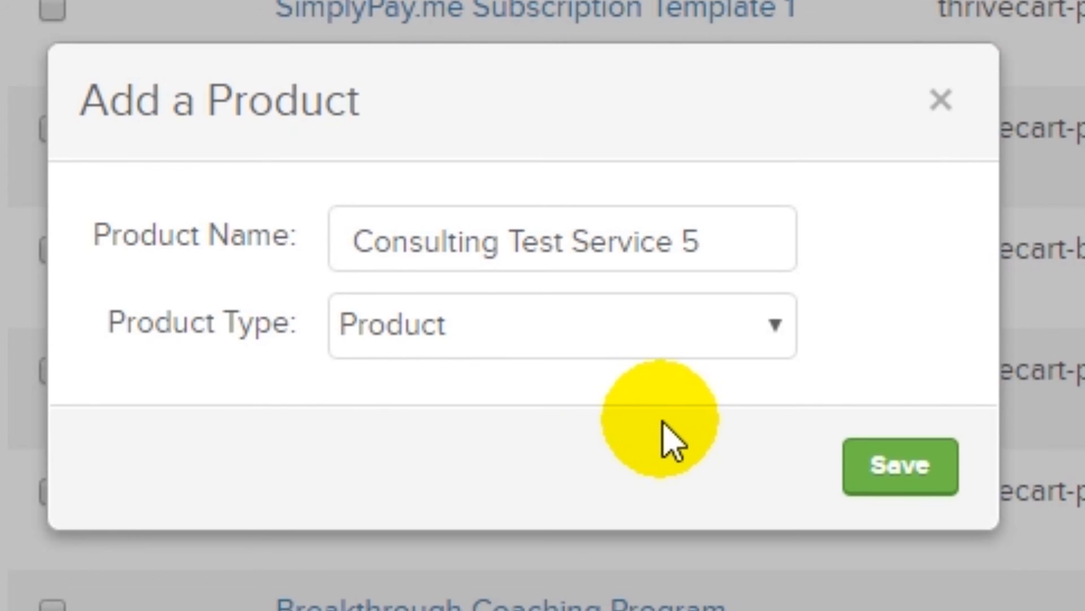
- Create the product, add a short consulting-program description, keep it Active and price it 0.50
click(909, 477)
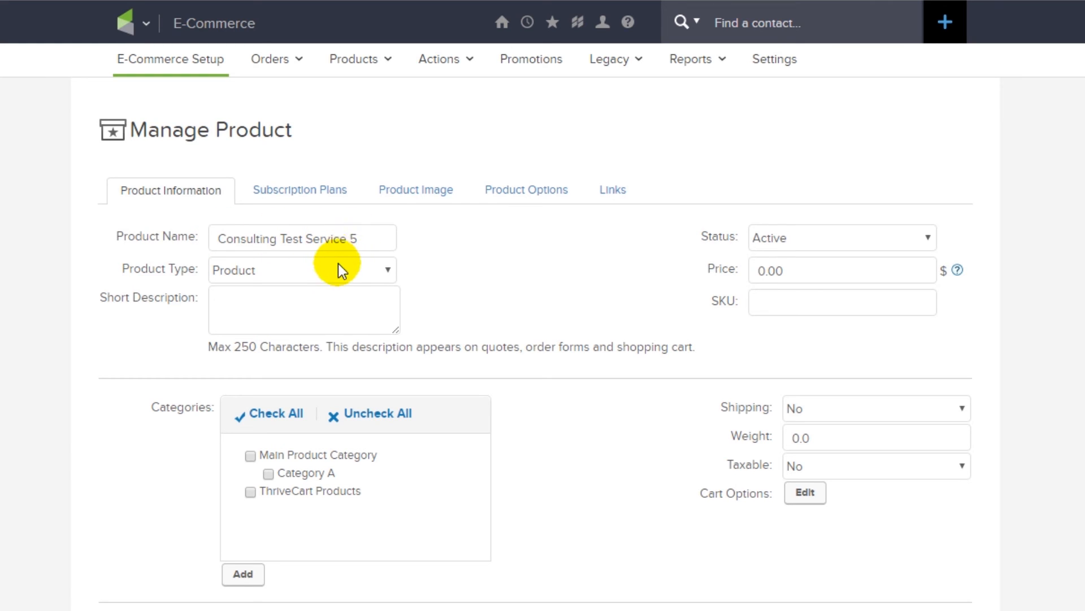
click(312, 302)
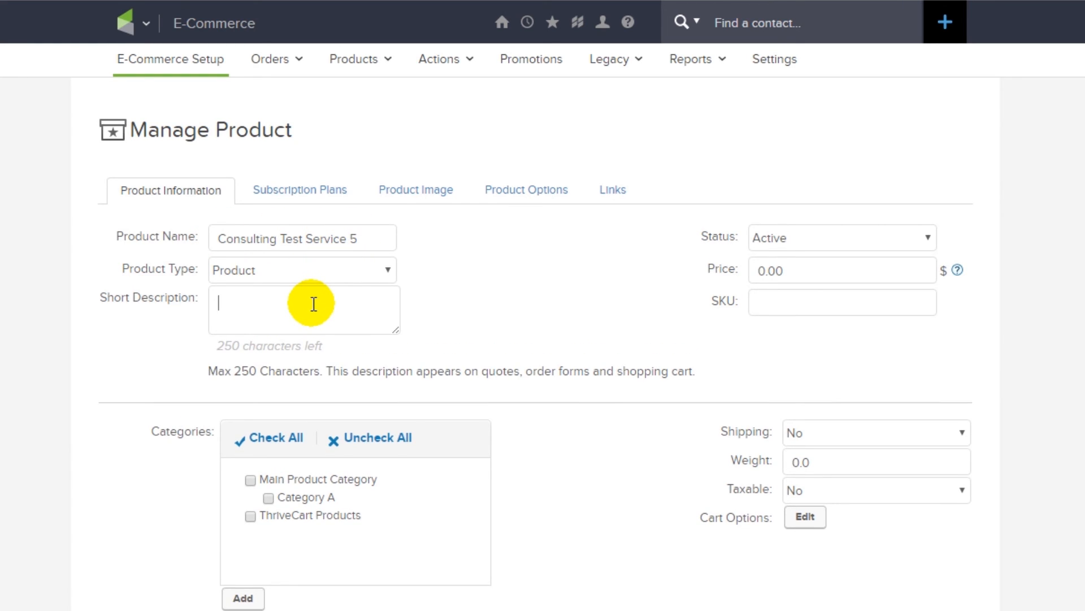
text(Short Description of the consulitng program)
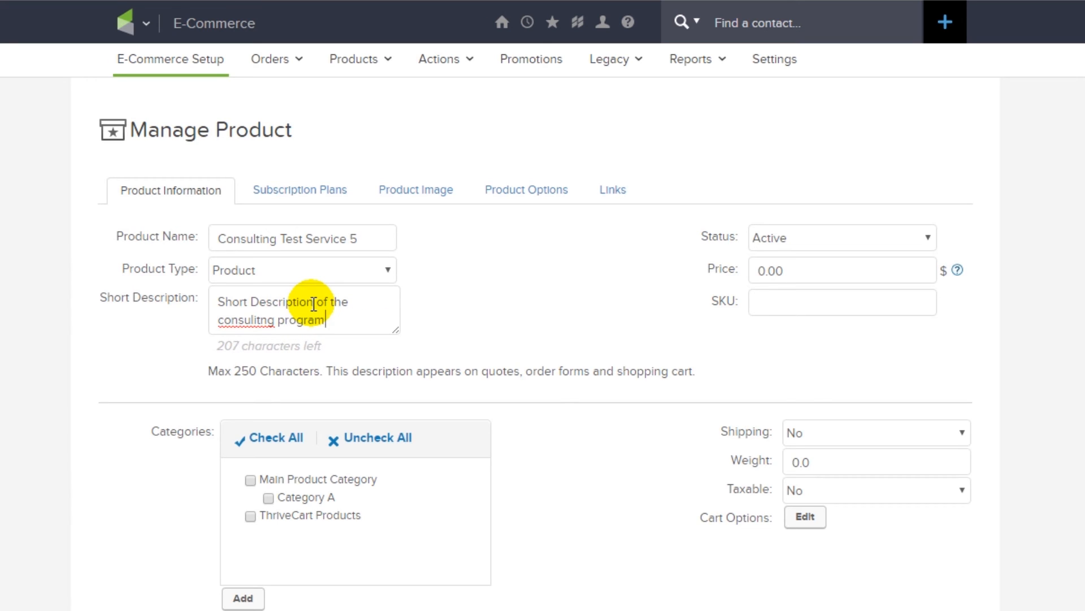
click(850, 242)
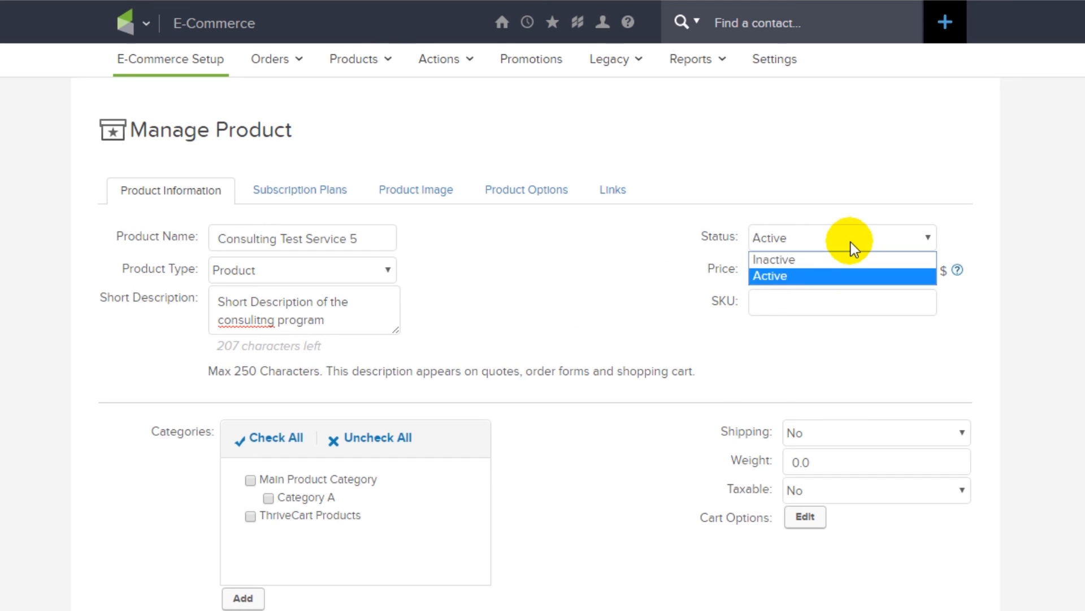
click(850, 242)
click(831, 269)
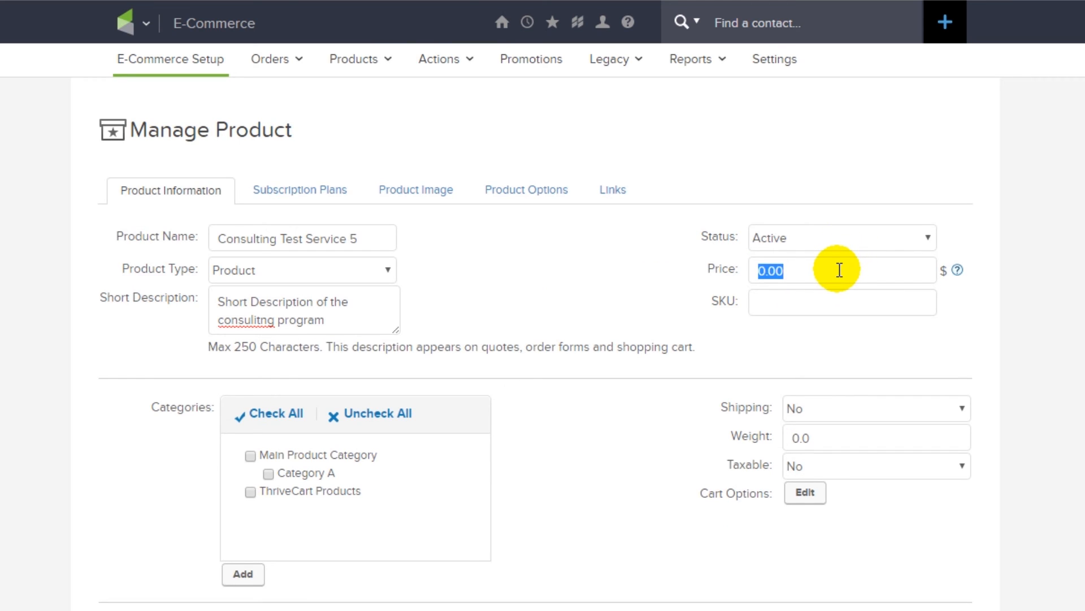
text(0.50)
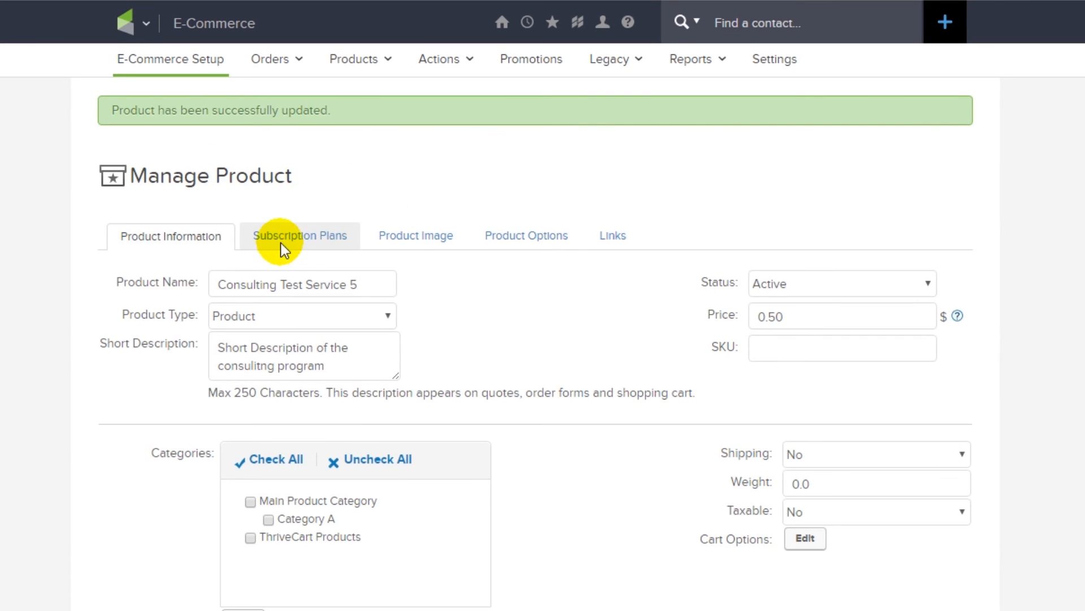
click(354, 106)
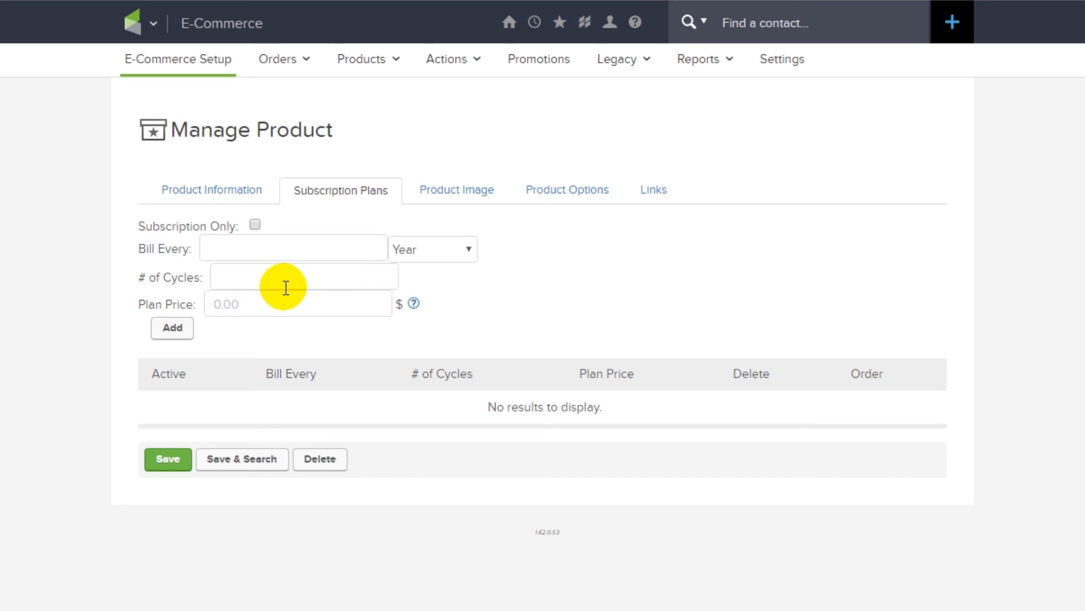
- Review the product's image, options and links tabs and open its shopping cart link
click(465, 192)
scroll(386, 370, down, 3)
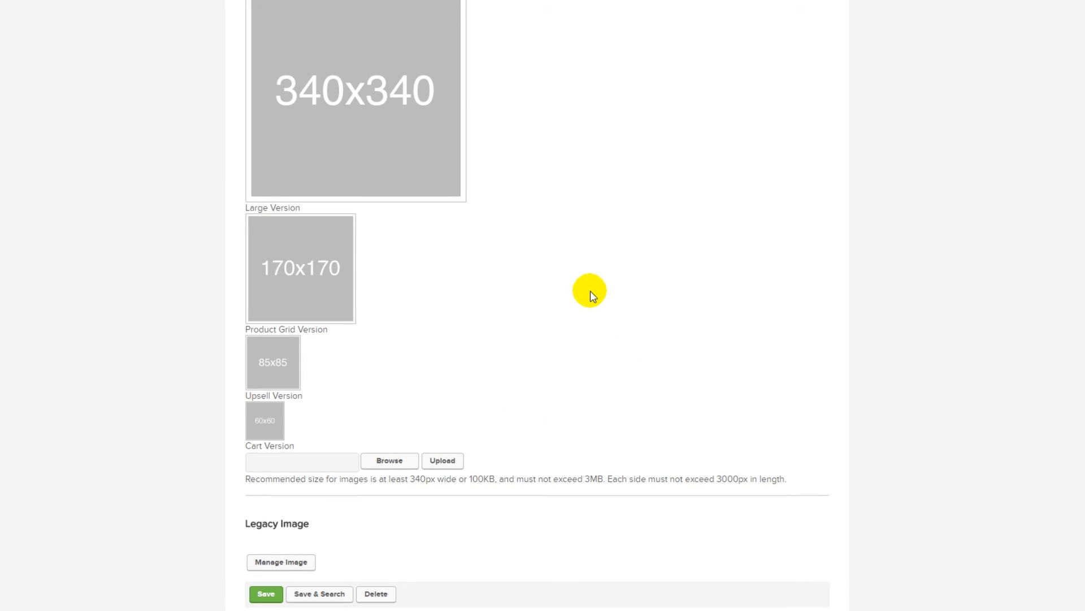
scroll(591, 290, up, 1)
scroll(590, 291, up, 3)
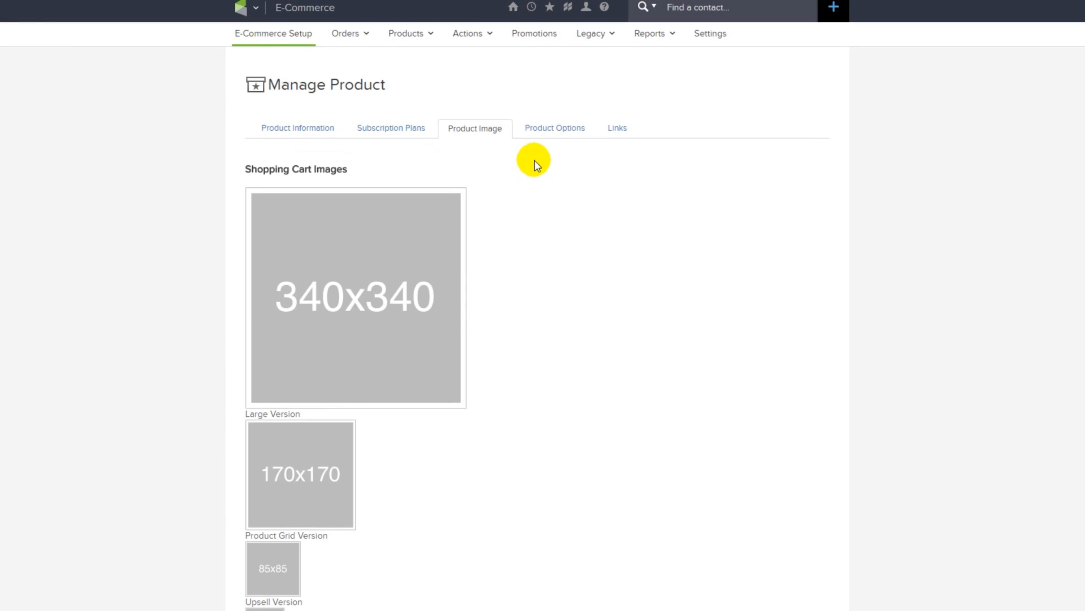
click(557, 136)
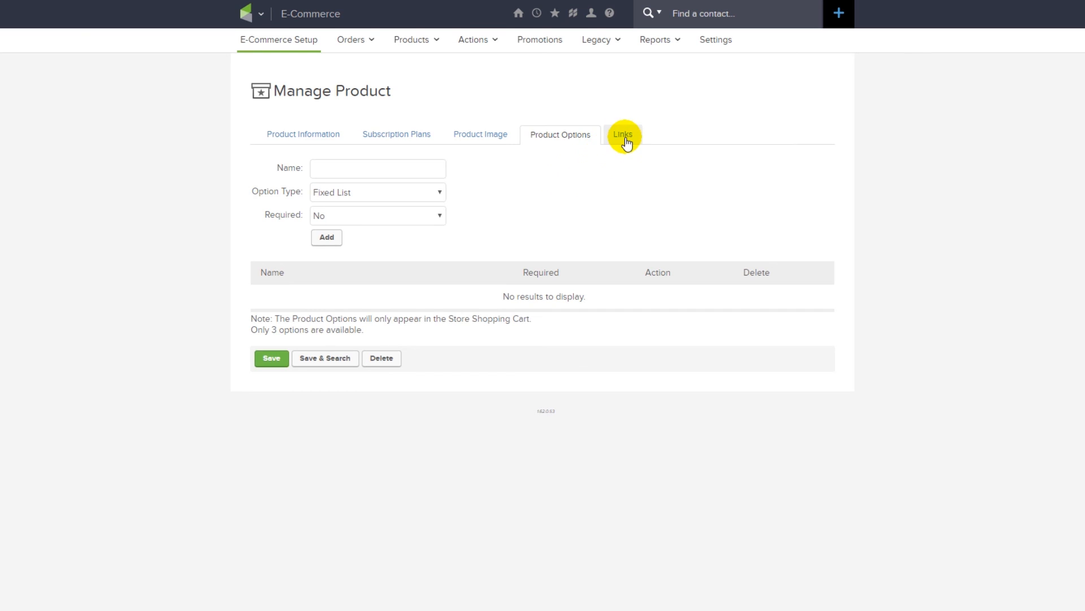
click(624, 139)
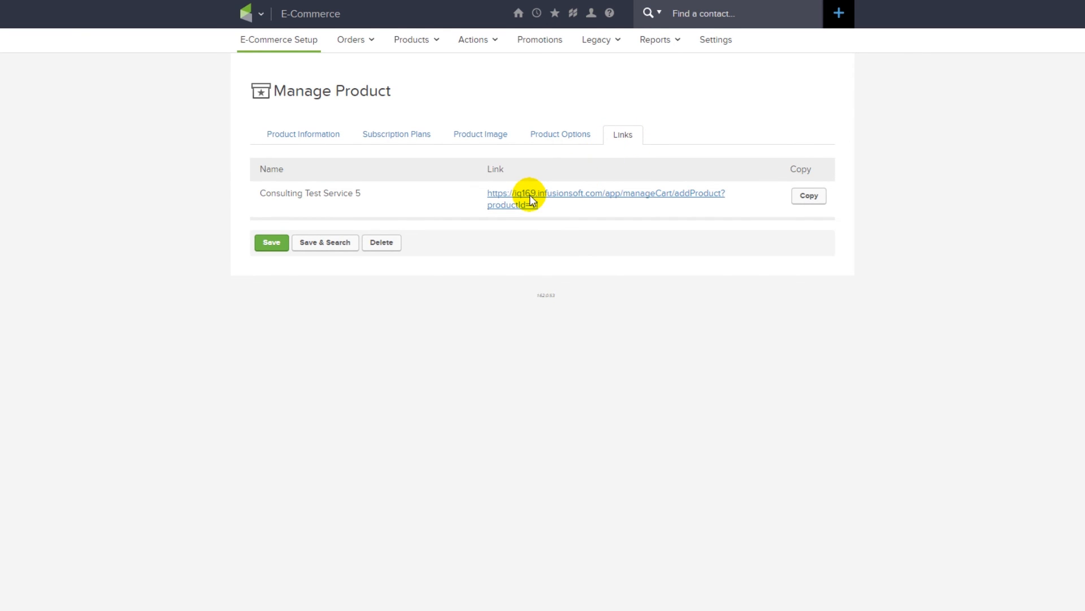
click(531, 197)
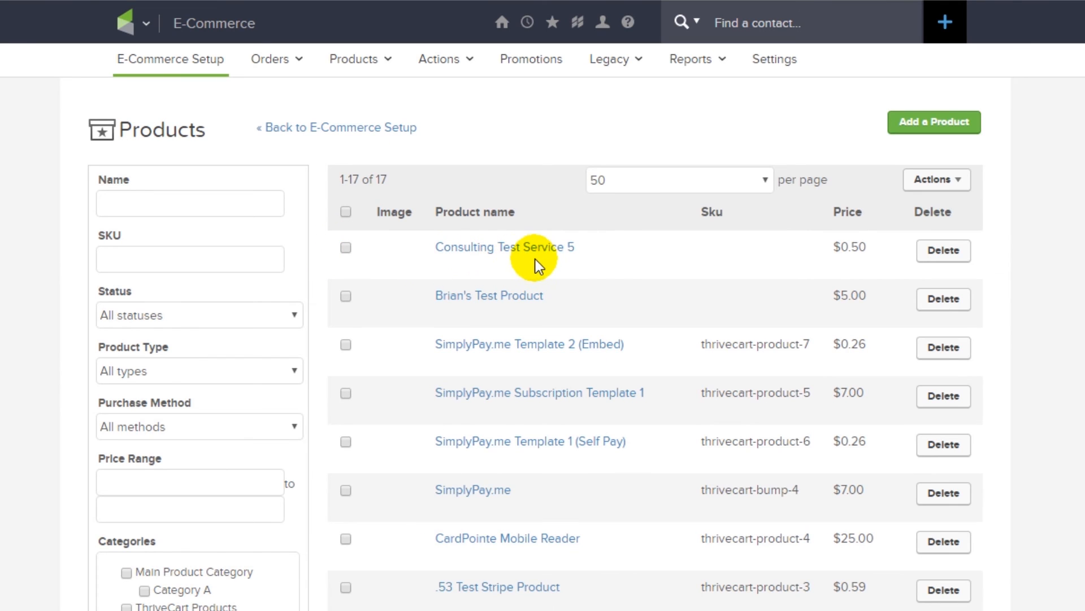
- Confirm Consulting Test Service 5 is listed at $0.50, then return to E-Commerce Setup
drag(871, 252, 827, 250)
click(825, 249)
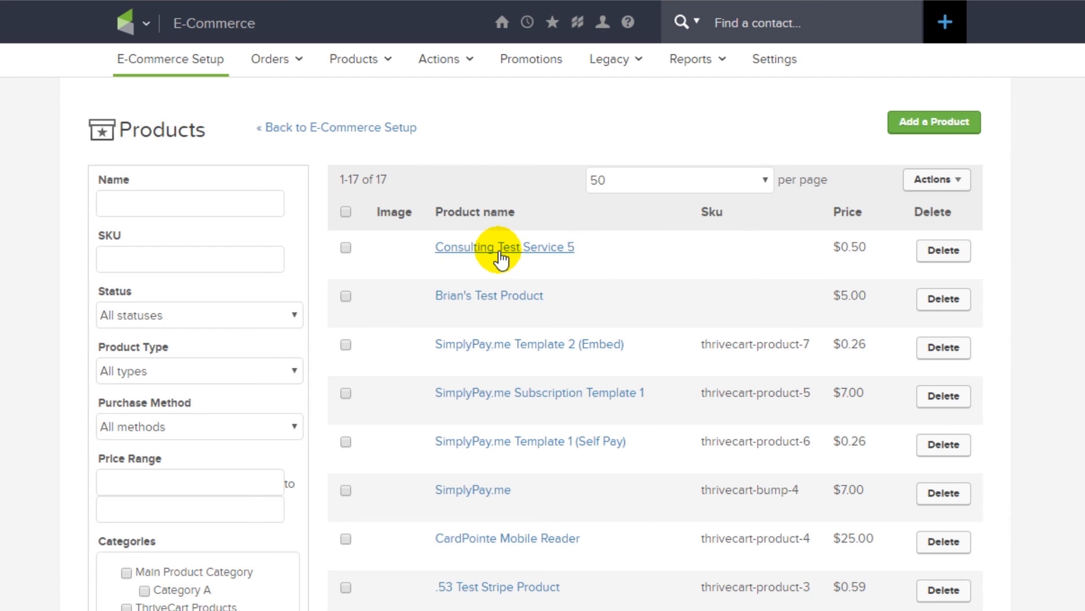
click(354, 132)
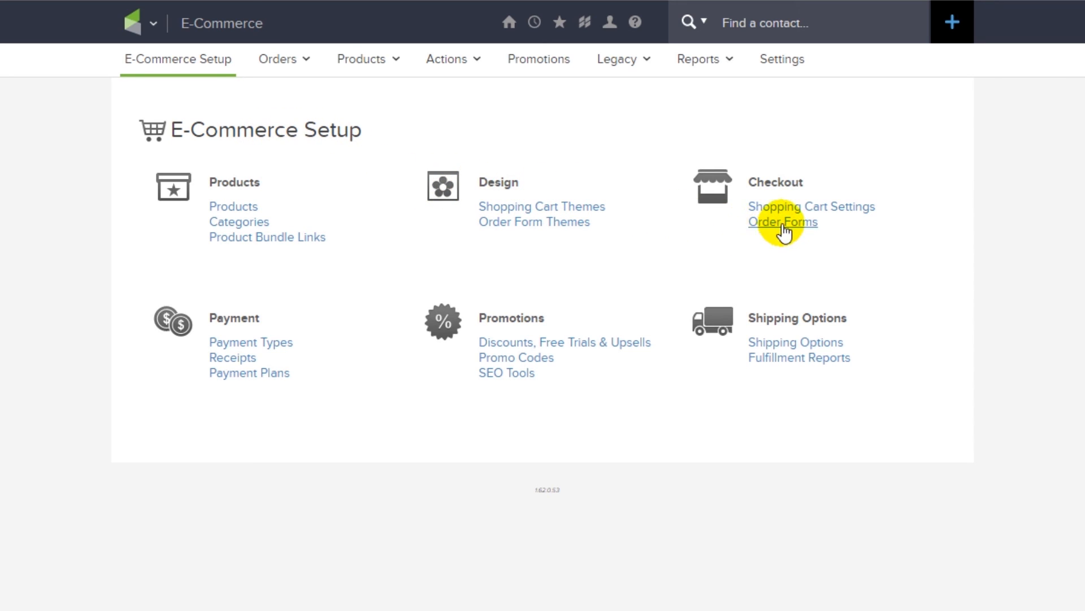
- Create and save an order form named 'Consulting Order Form Test'
click(782, 222)
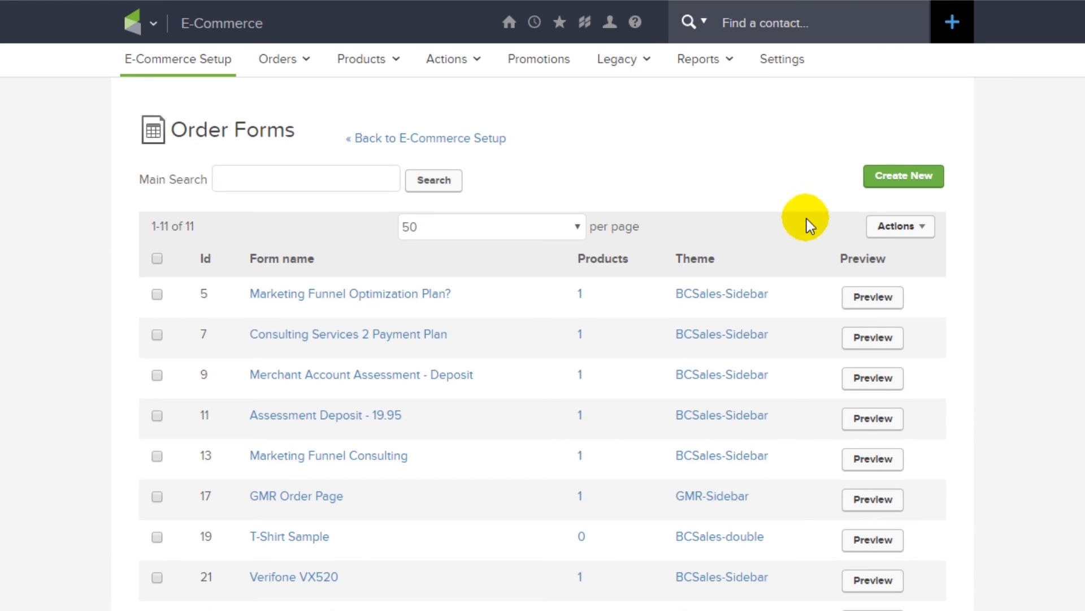
click(882, 186)
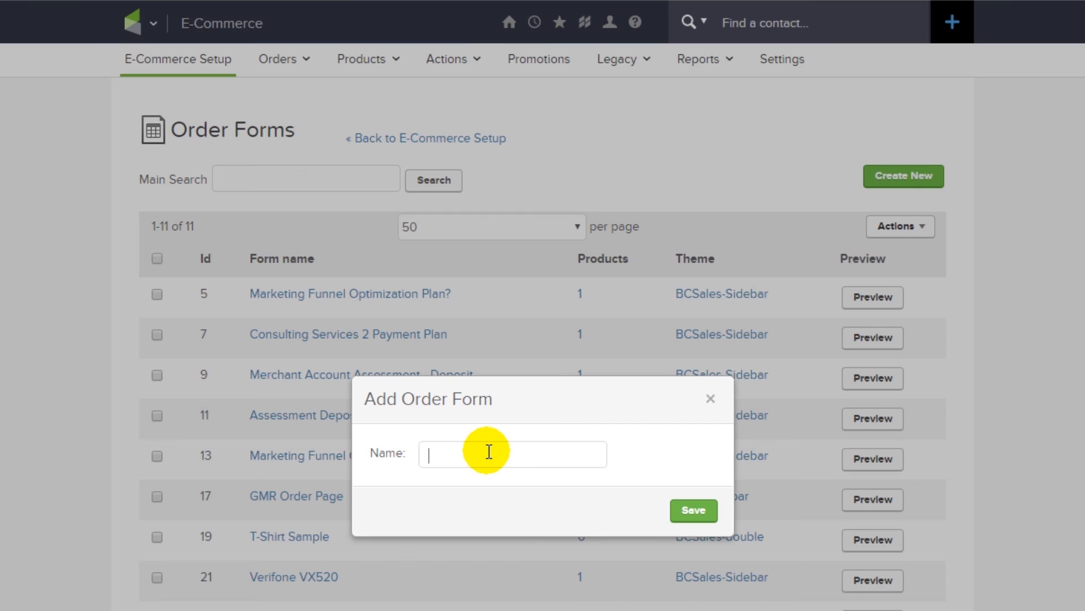
text(Consulting Order)
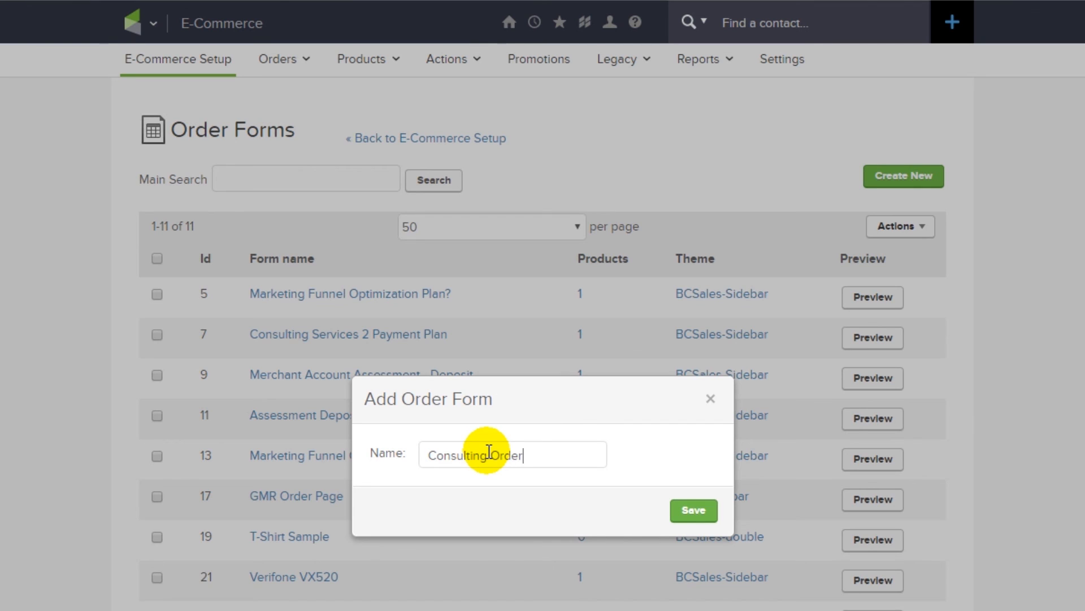
text( Form Test)
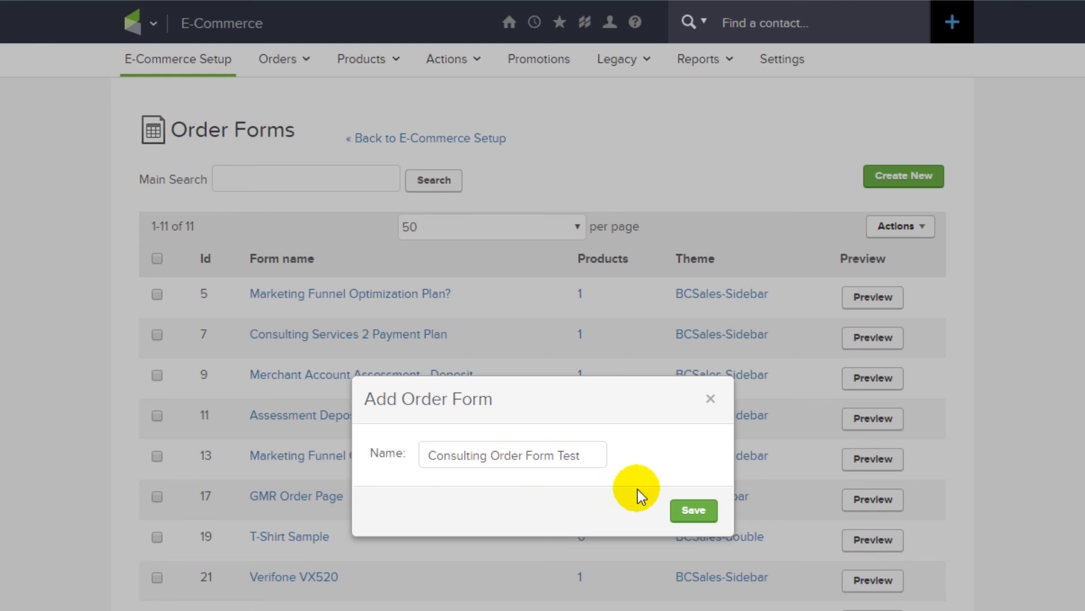
click(687, 512)
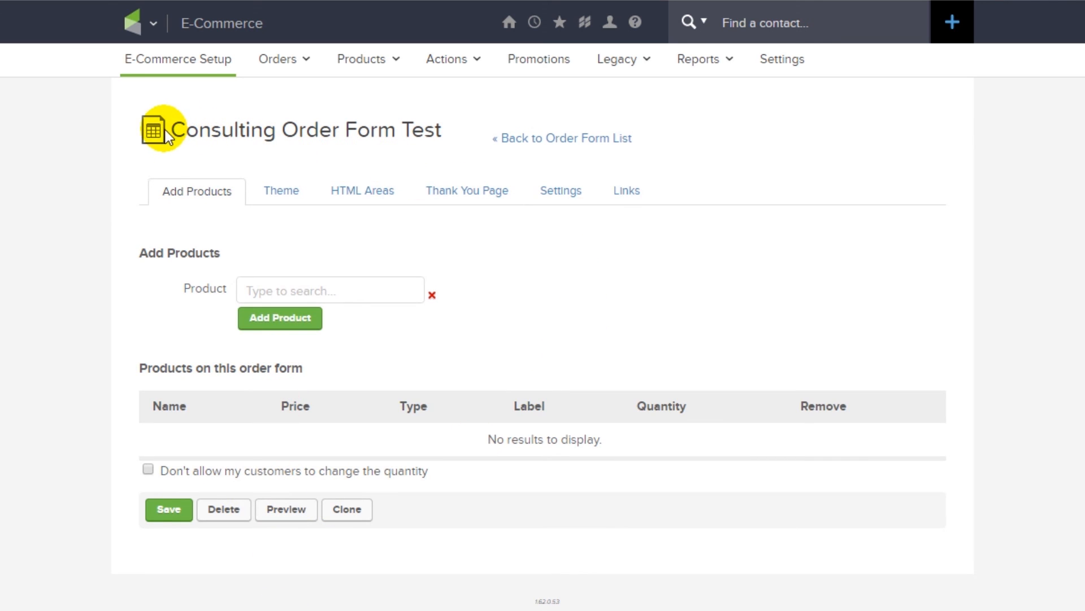
- Search 'consult' and add Consulting Test Service 5 at $0.50 to the order form
drag(172, 129, 477, 130)
click(477, 132)
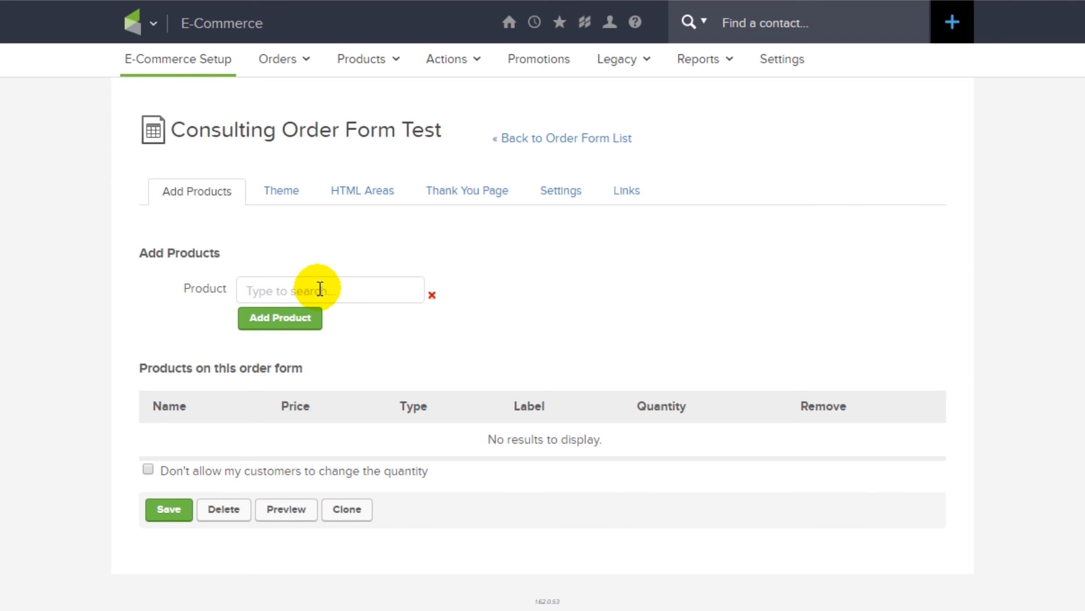
text(consuli)
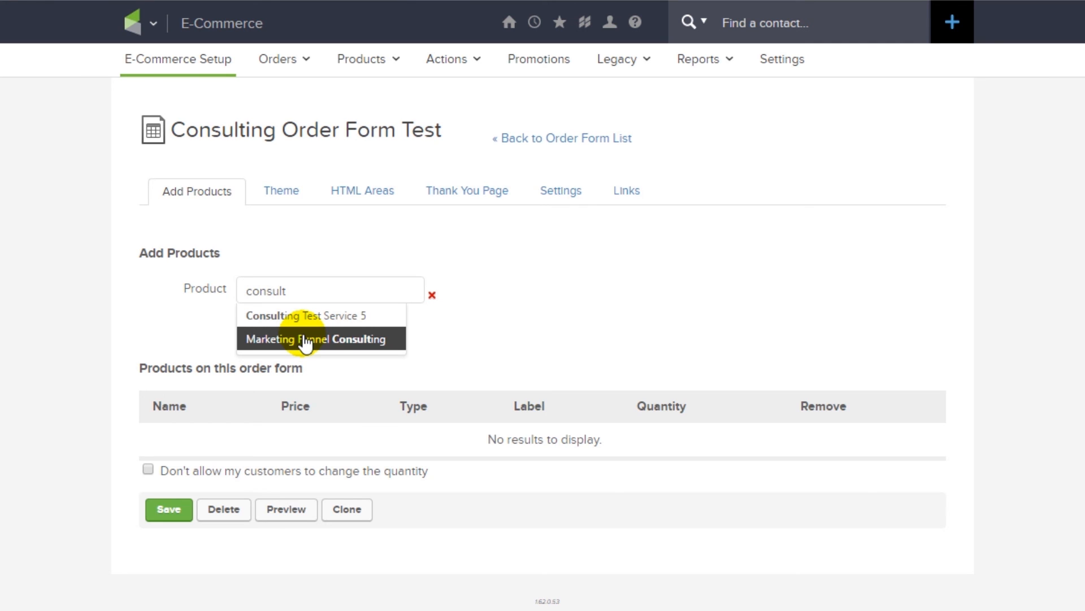
click(349, 317)
click(290, 321)
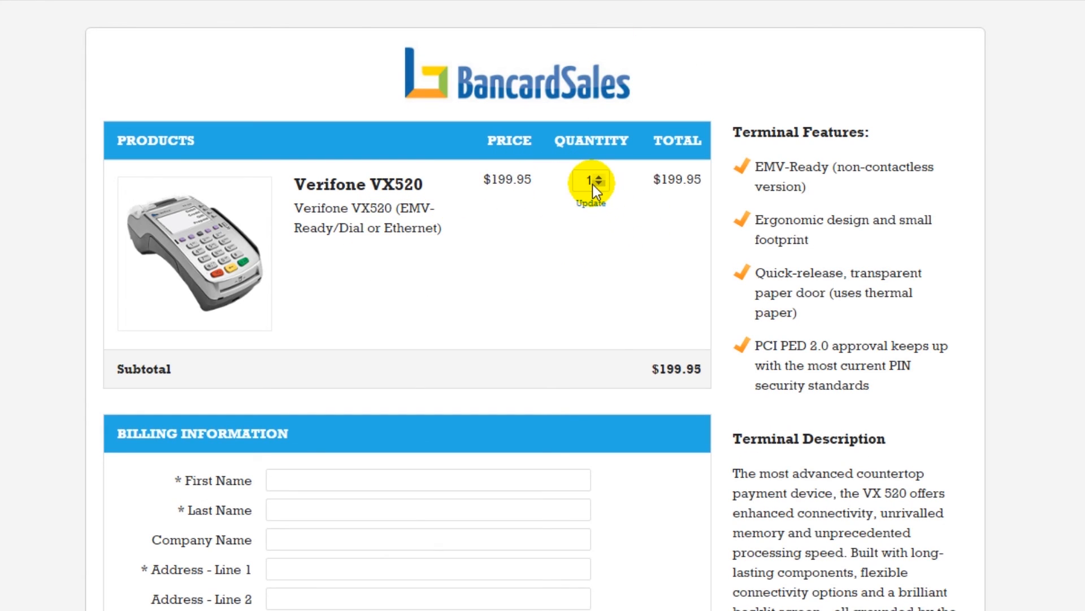
- Lock the item quantity so customers can't change it, and save the product list
click(597, 178)
click(592, 203)
drag(646, 366, 698, 369)
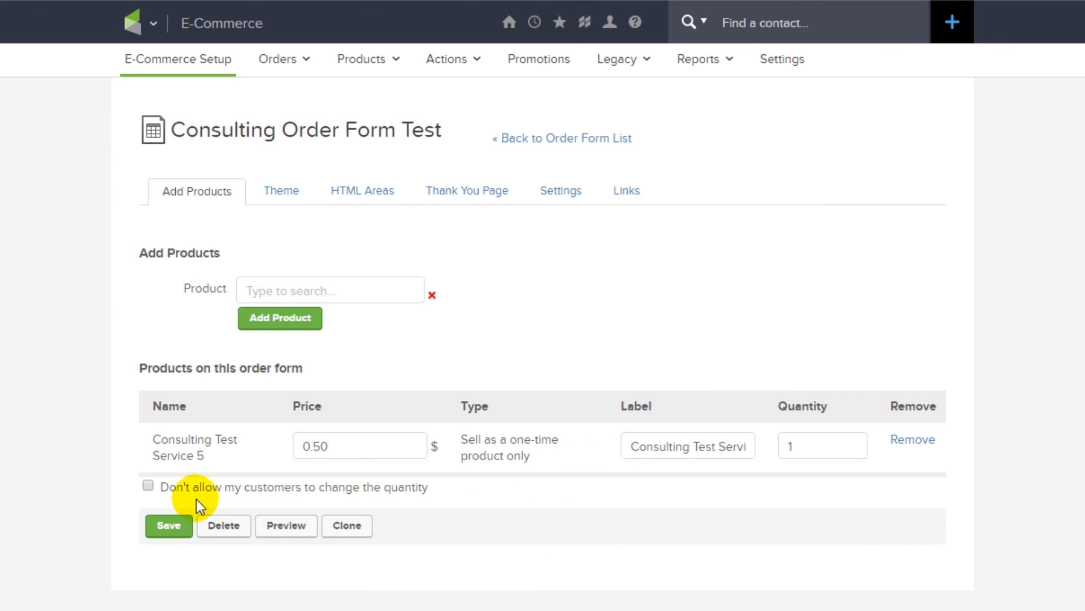
click(149, 486)
drag(177, 487, 443, 494)
click(448, 504)
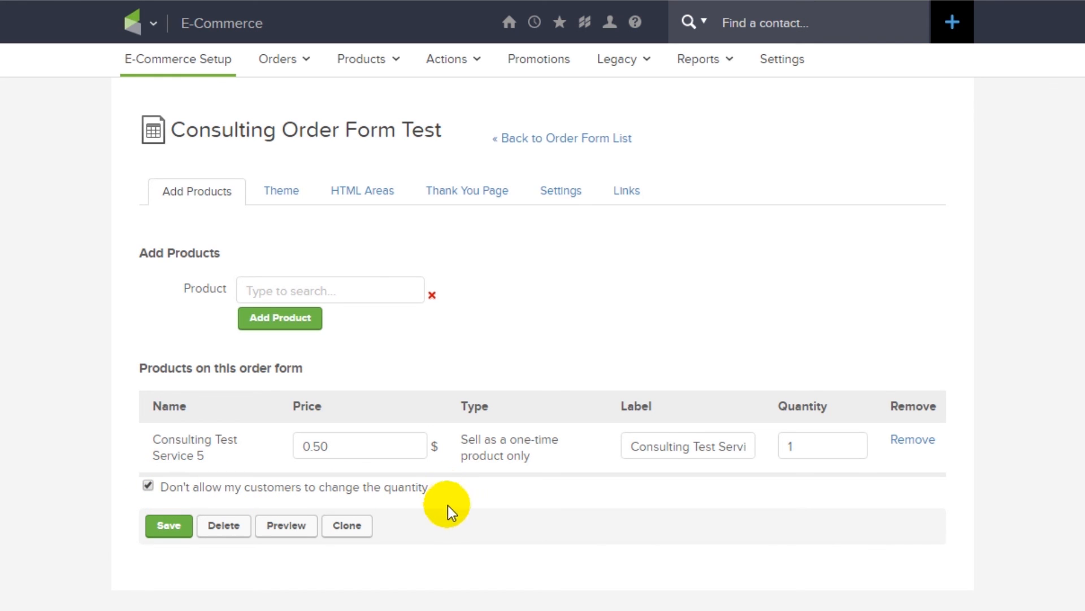
click(161, 534)
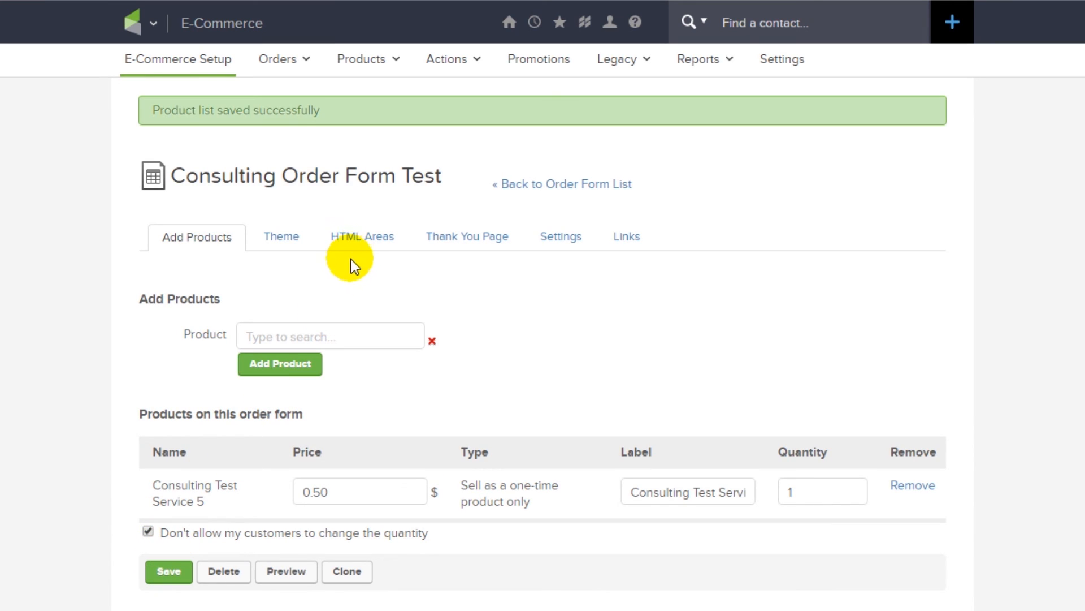
- Browse My Themes and preview the form in Default Theme, checking the $0.50 consulting service
click(277, 237)
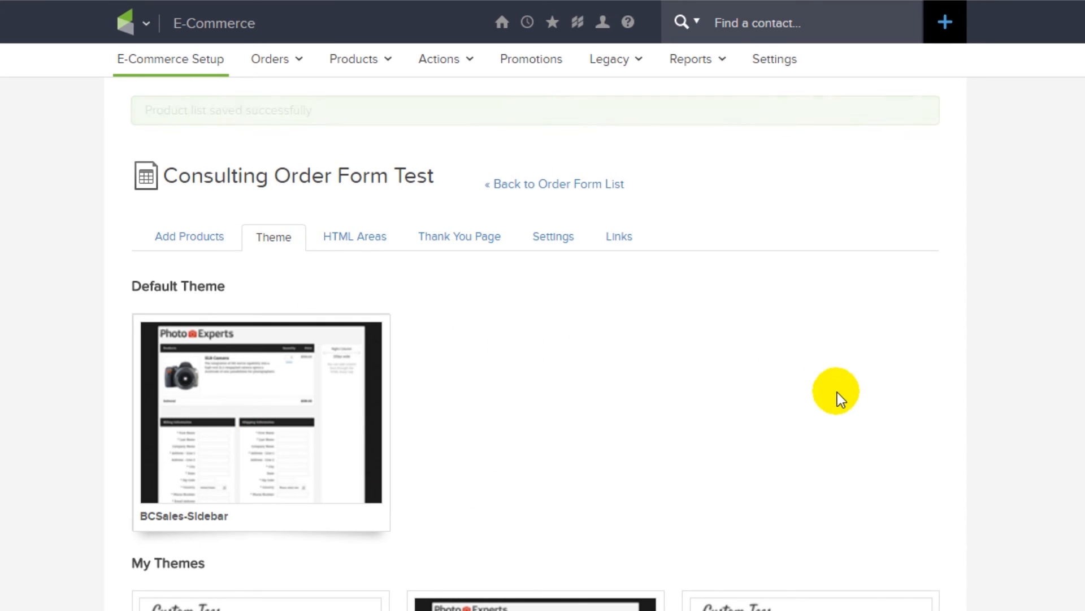
scroll(950, 402, down, 3)
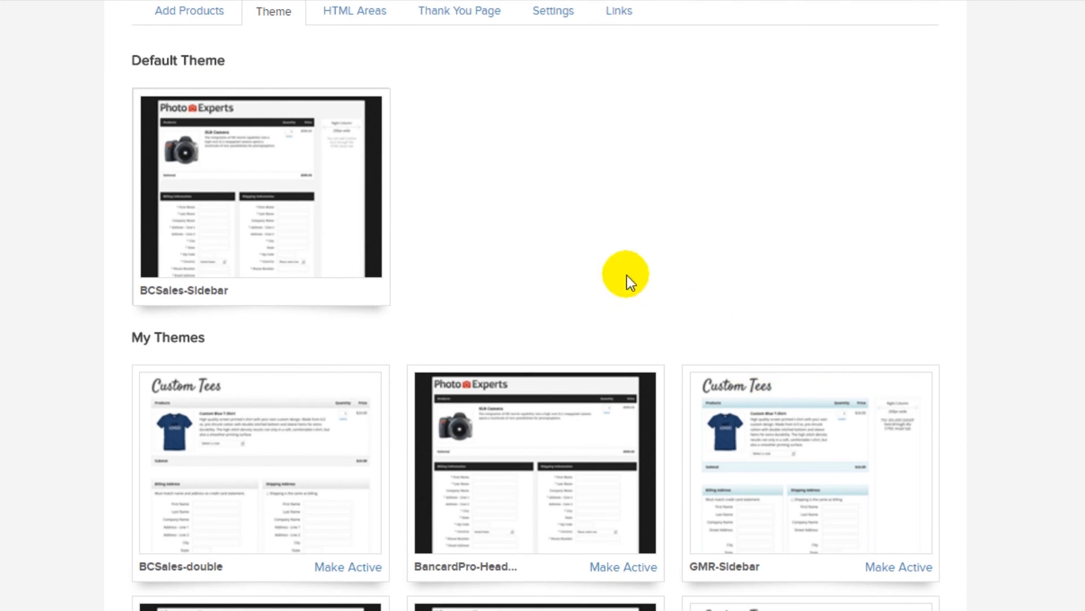
scroll(551, 266, down, 4)
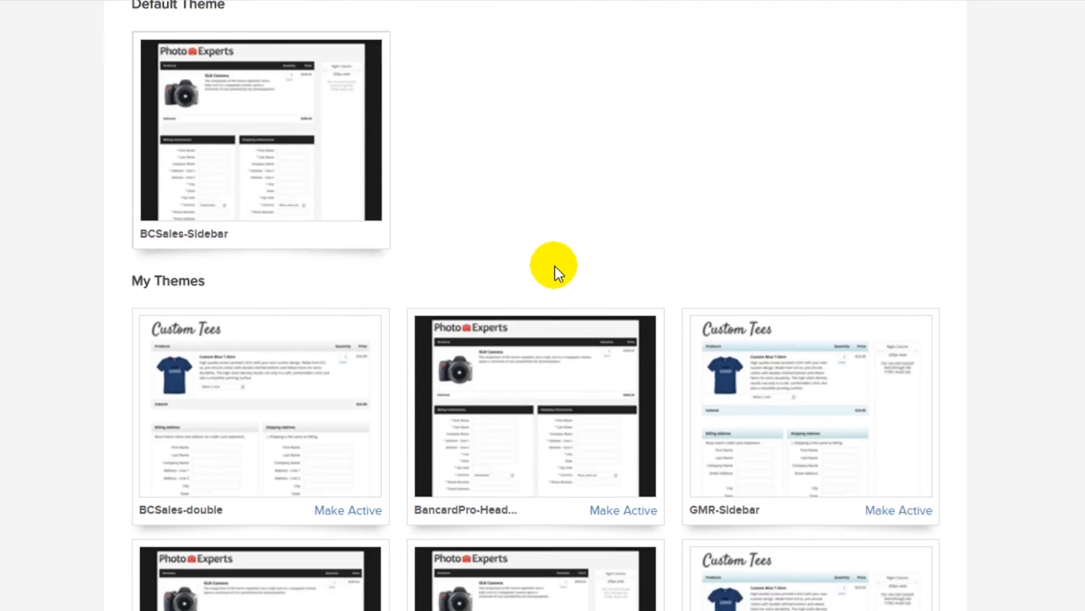
scroll(572, 311, up, 7)
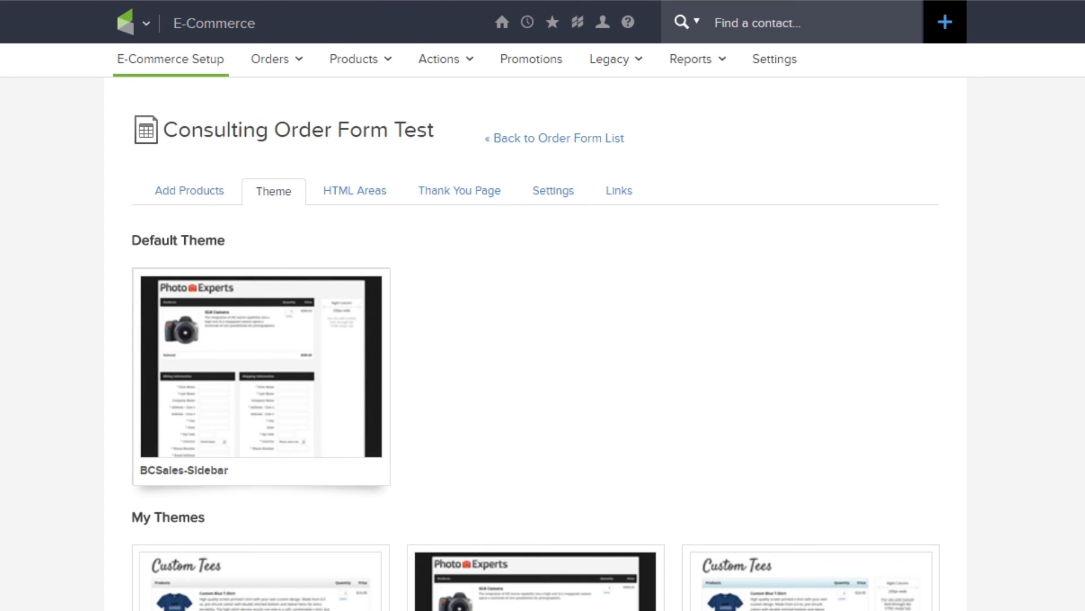
click(253, 370)
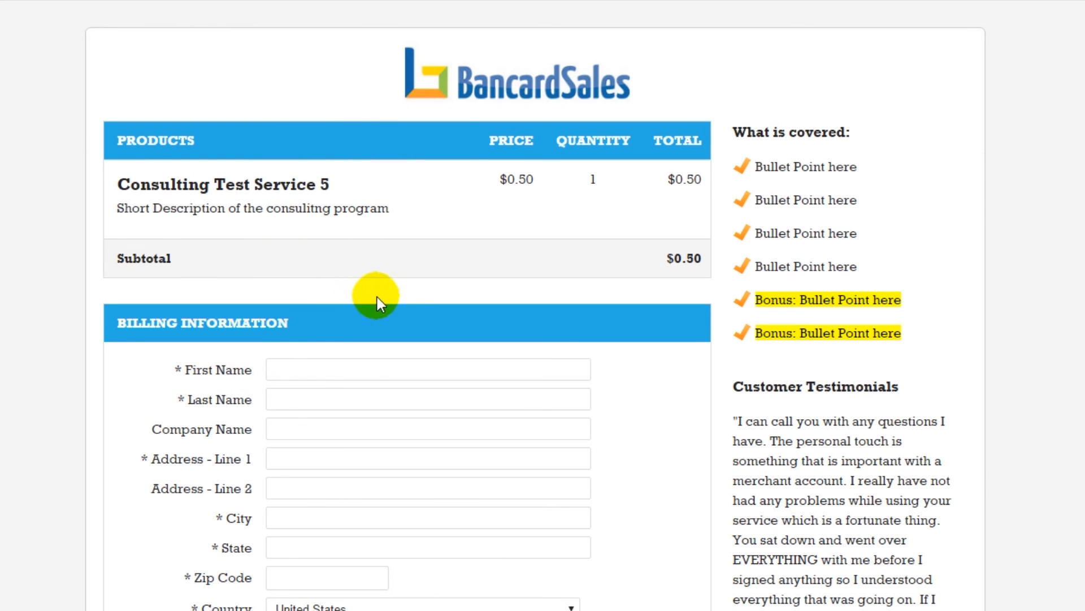
drag(113, 181, 350, 194)
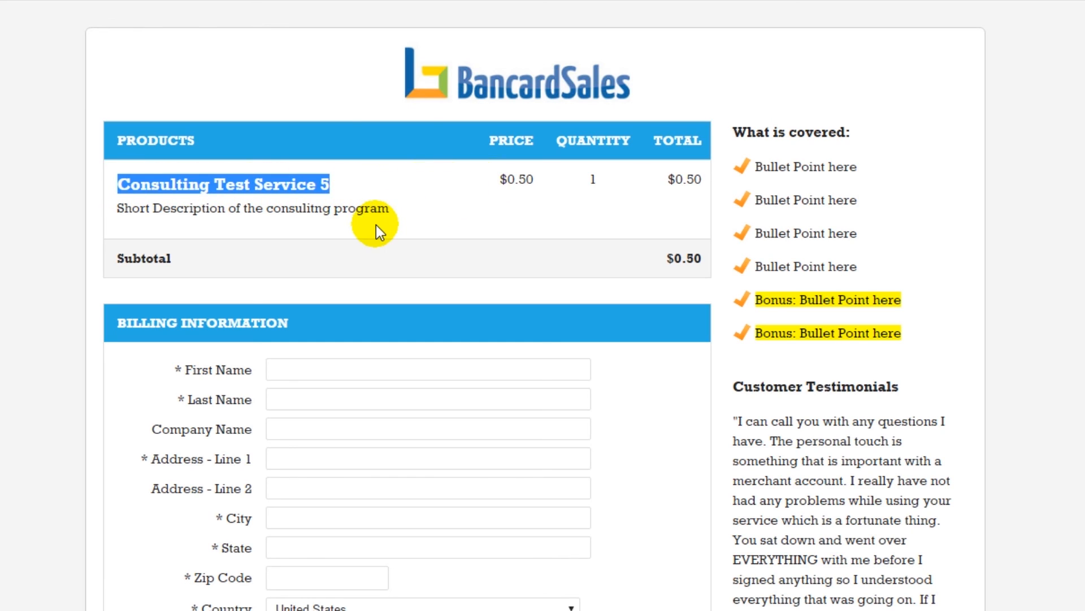
click(316, 220)
drag(117, 208, 413, 213)
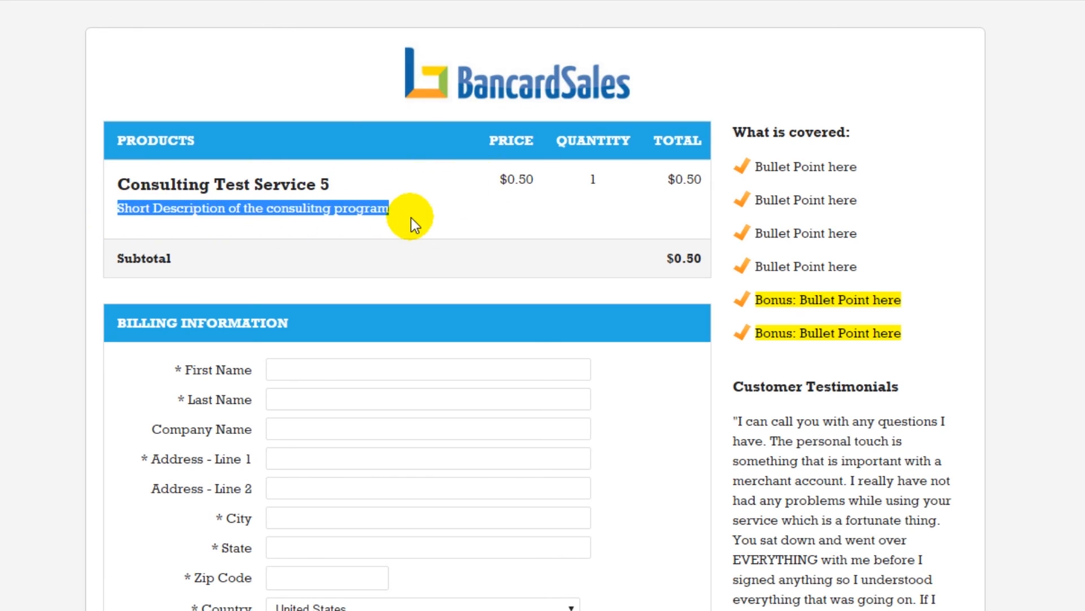
click(519, 185)
scroll(588, 373, down, 6)
scroll(583, 392, up, 6)
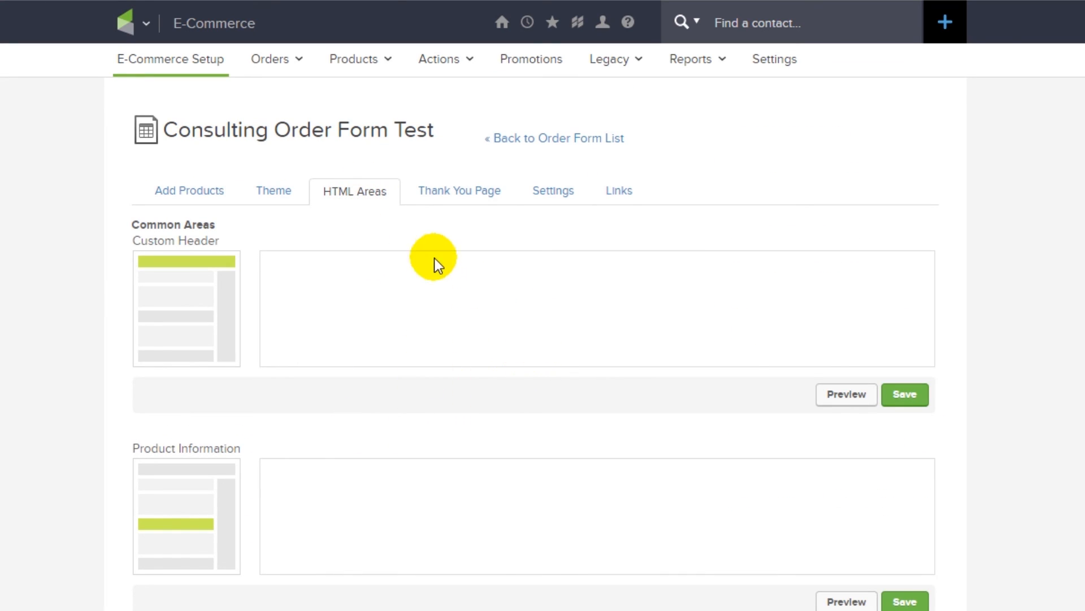
- Keep the built-in 'Thank You Page' option rather than a web address for the thank-you page
click(441, 199)
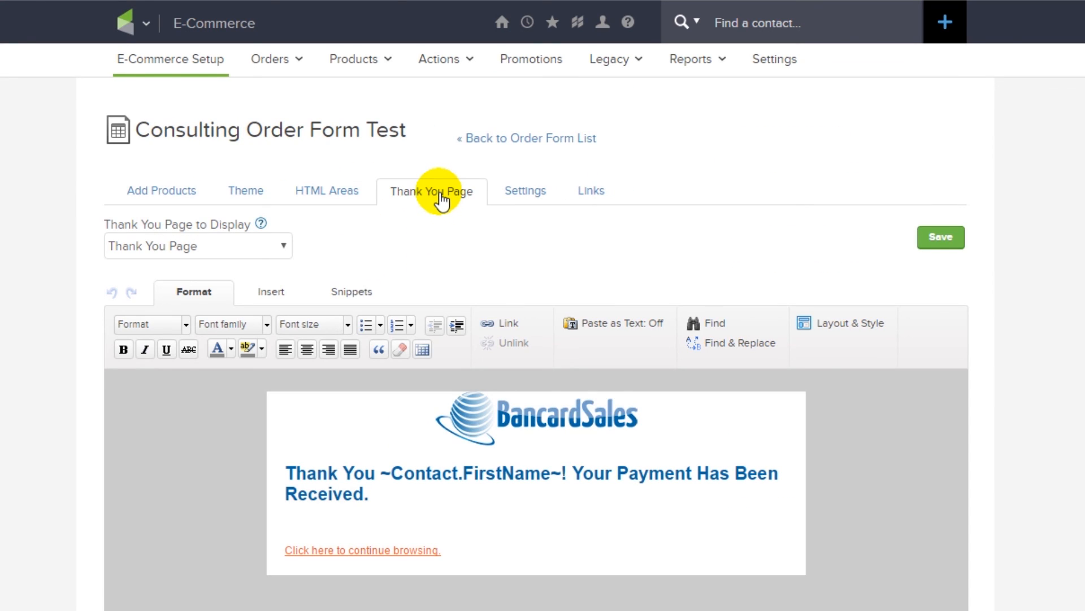
click(278, 249)
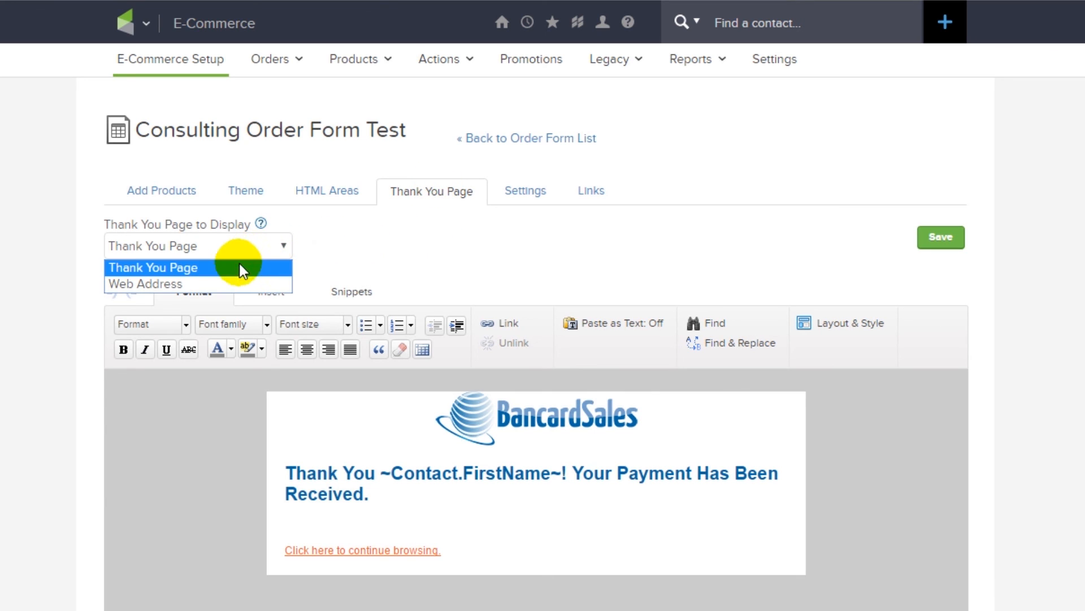
click(202, 282)
click(203, 318)
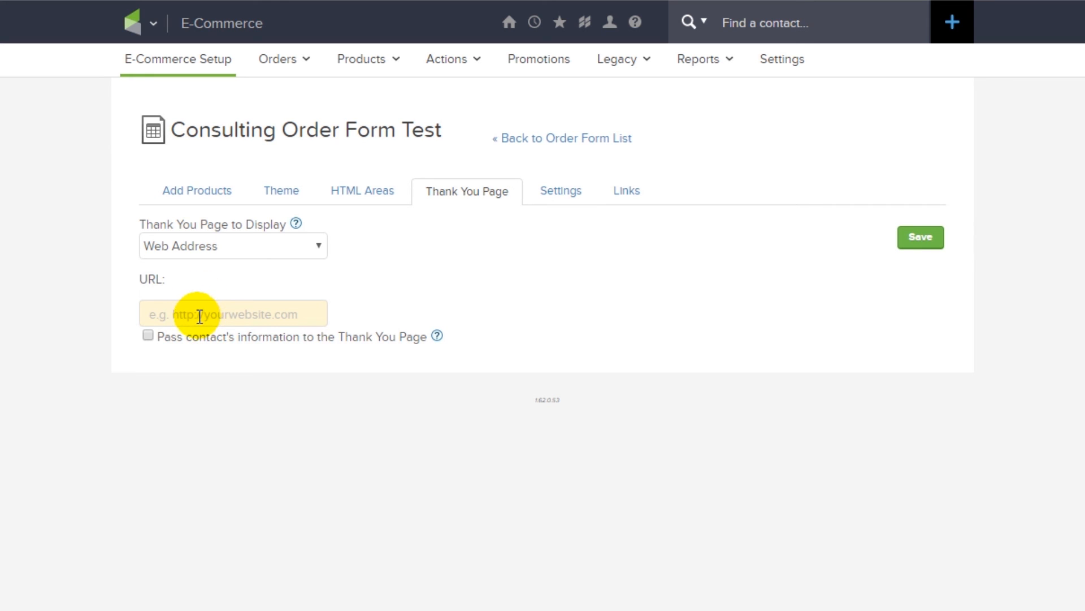
click(211, 252)
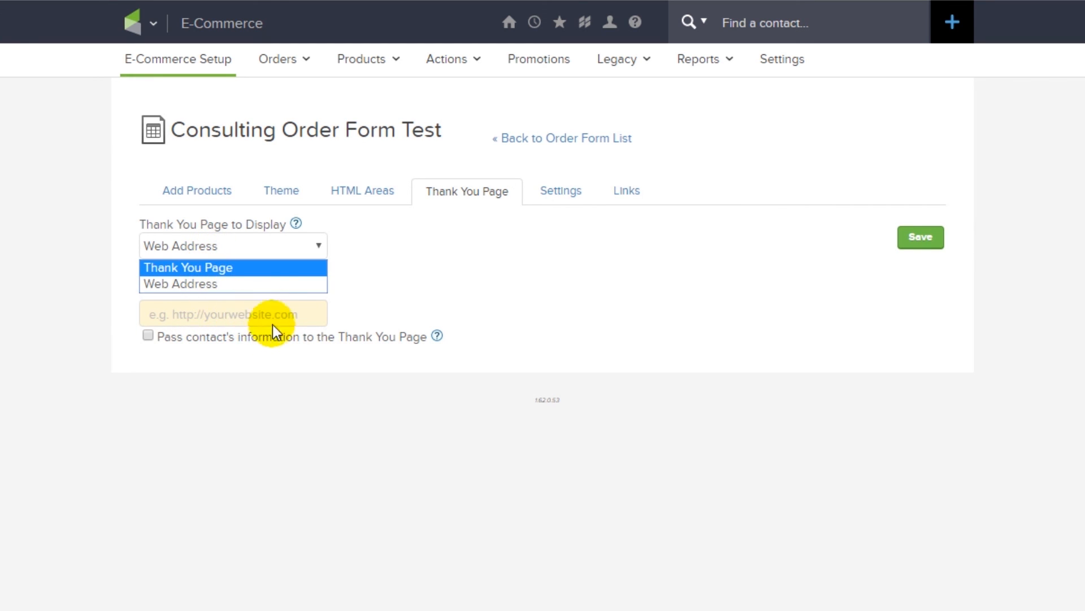
click(203, 269)
scroll(235, 290, down, 3)
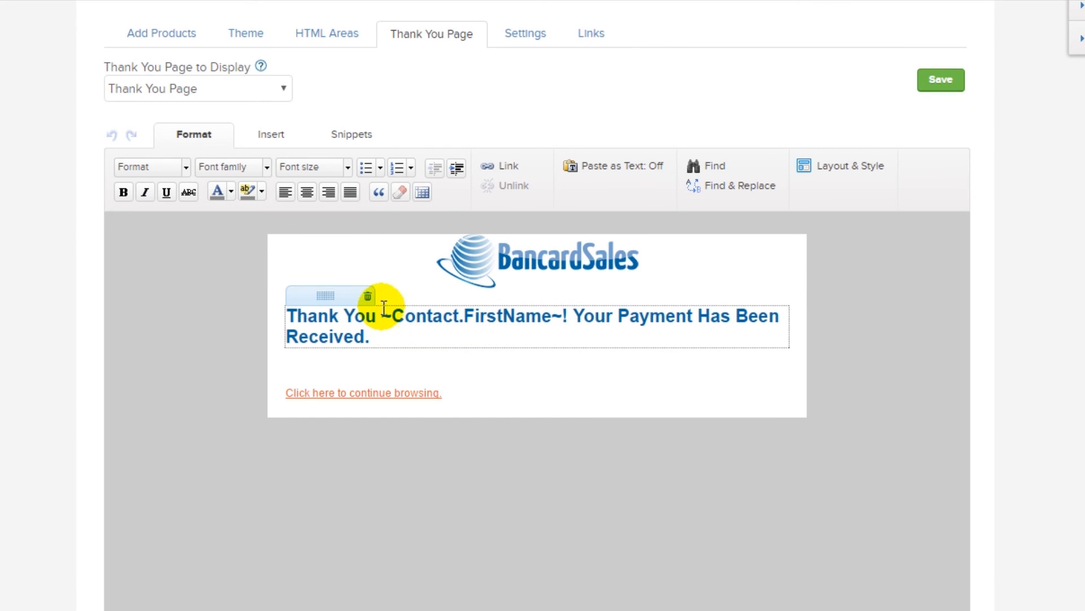
- Add a 'Test page' line below the payment-received heading and save the thank-you page
click(421, 341)
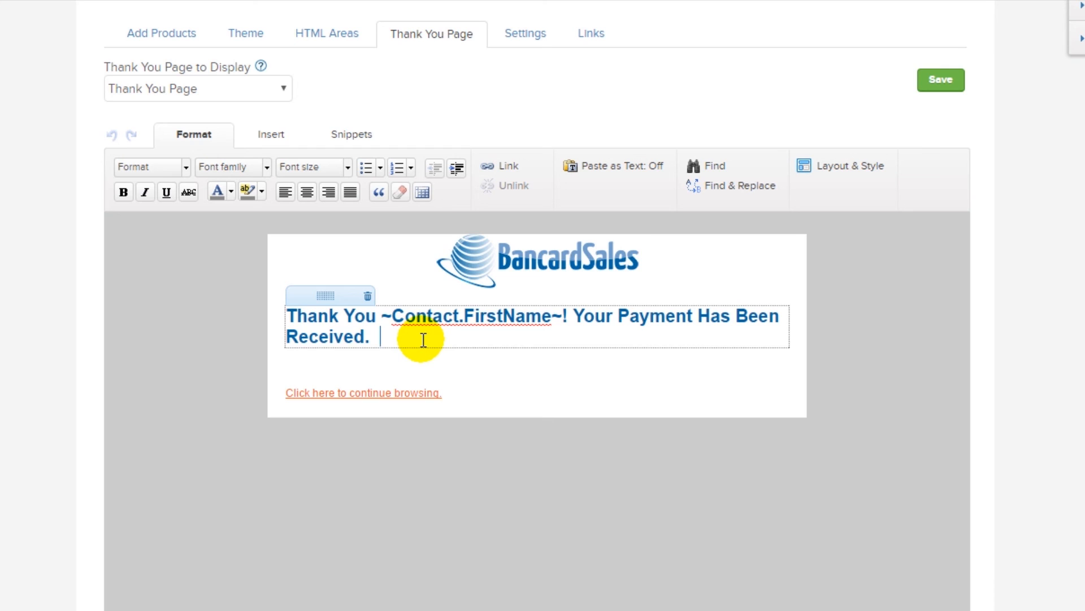
key(Return)
key(Return)
text(Test)
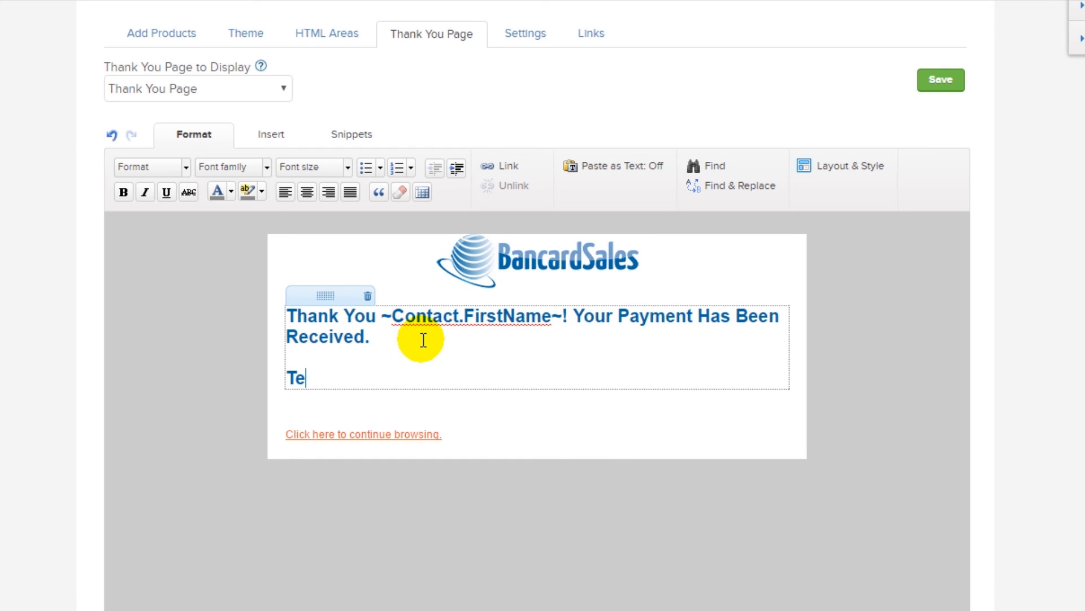
key(BackSpace)
text(t page)
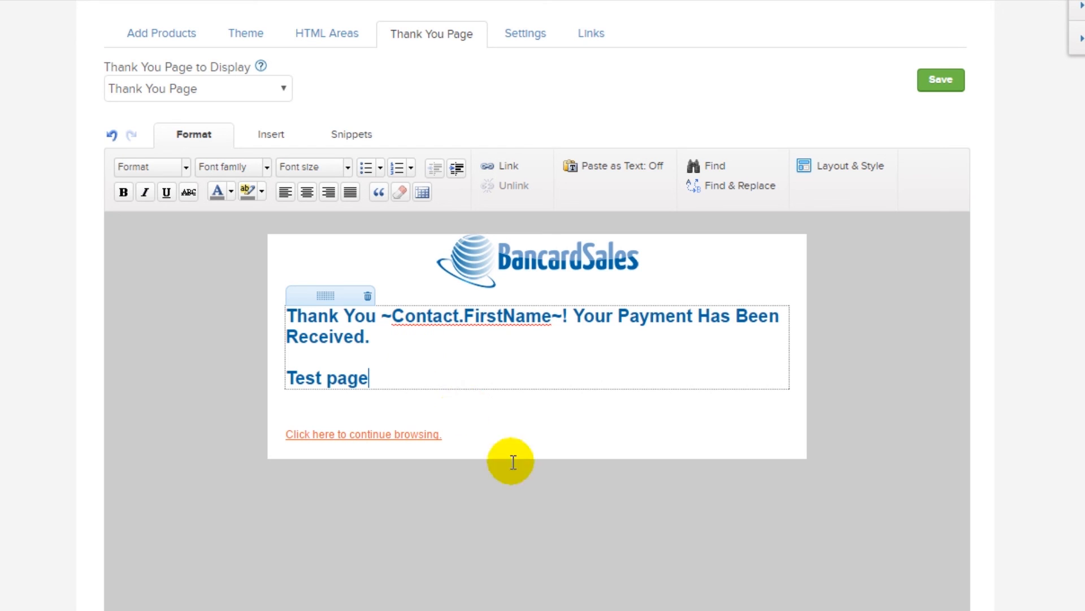
click(547, 503)
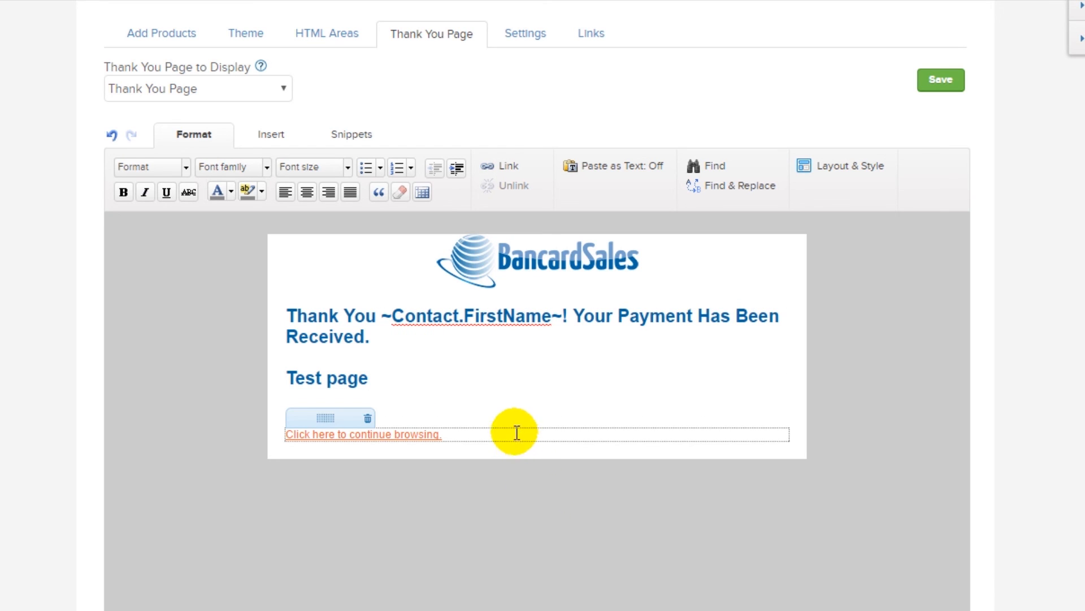
scroll(707, 356, up, 2)
click(934, 174)
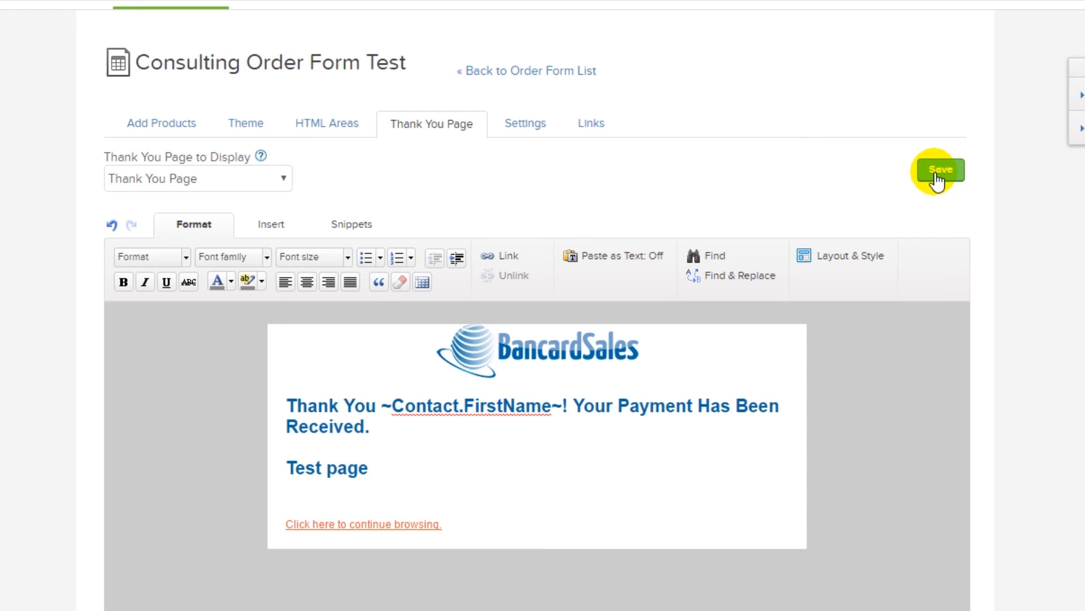
click(218, 231)
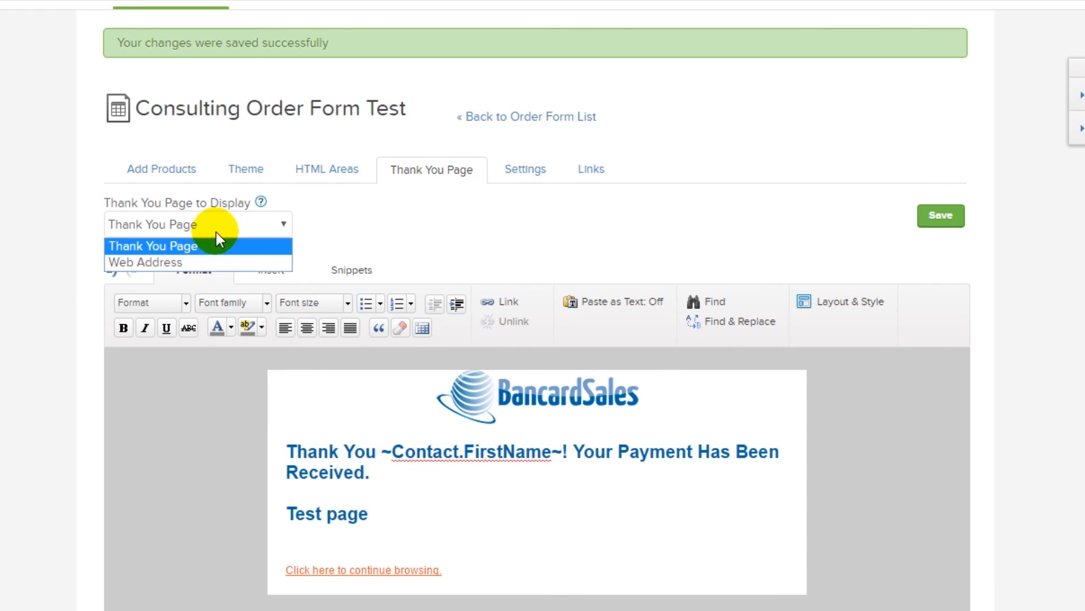
click(238, 183)
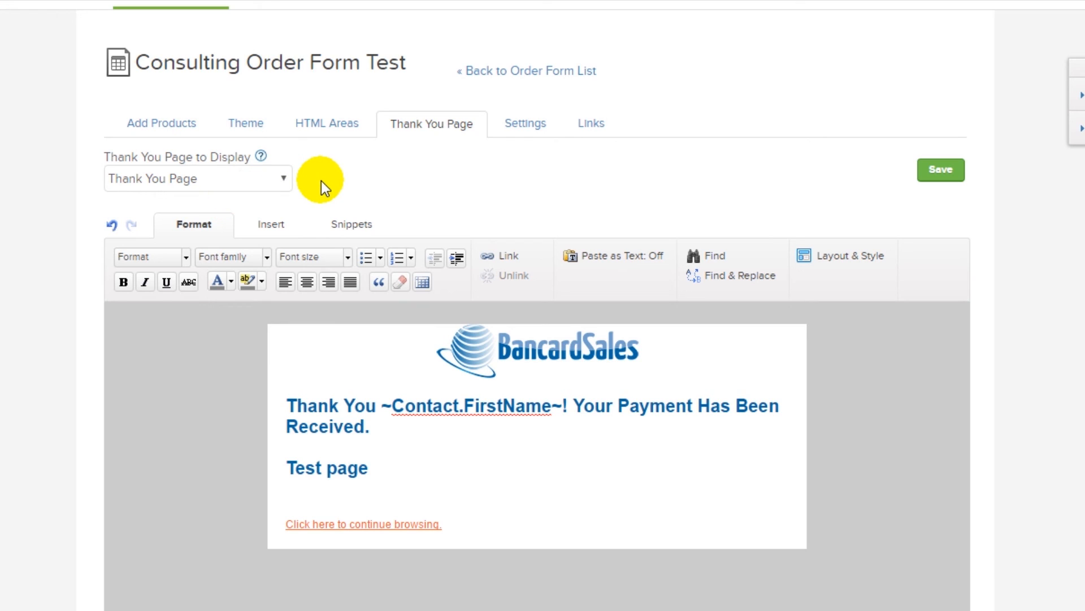
click(529, 126)
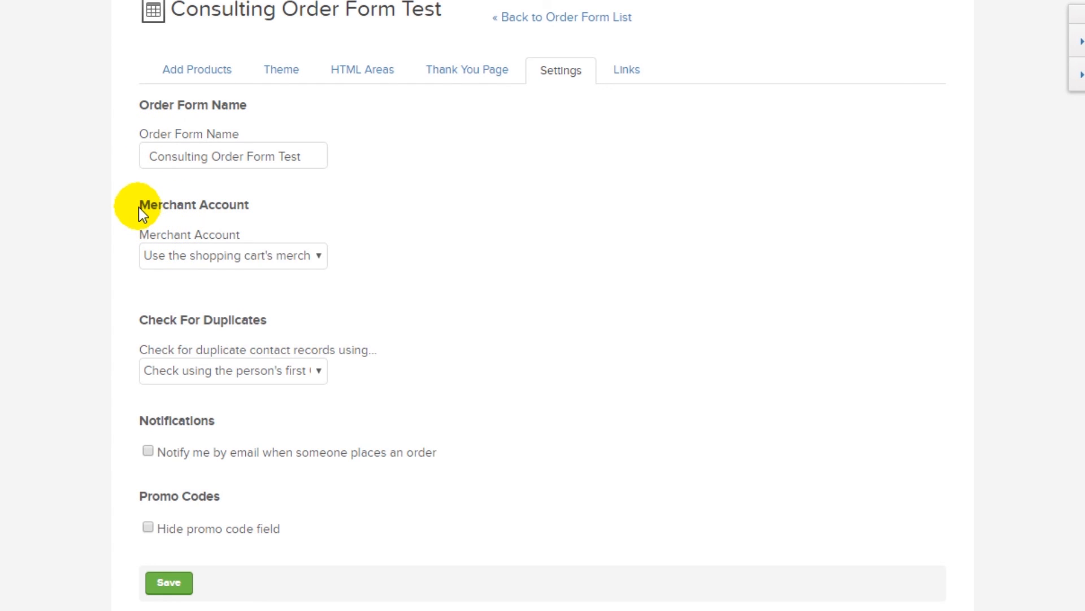
- Set the merchant account to NMI Gateway, leave order e-mail notification off, and save
click(206, 260)
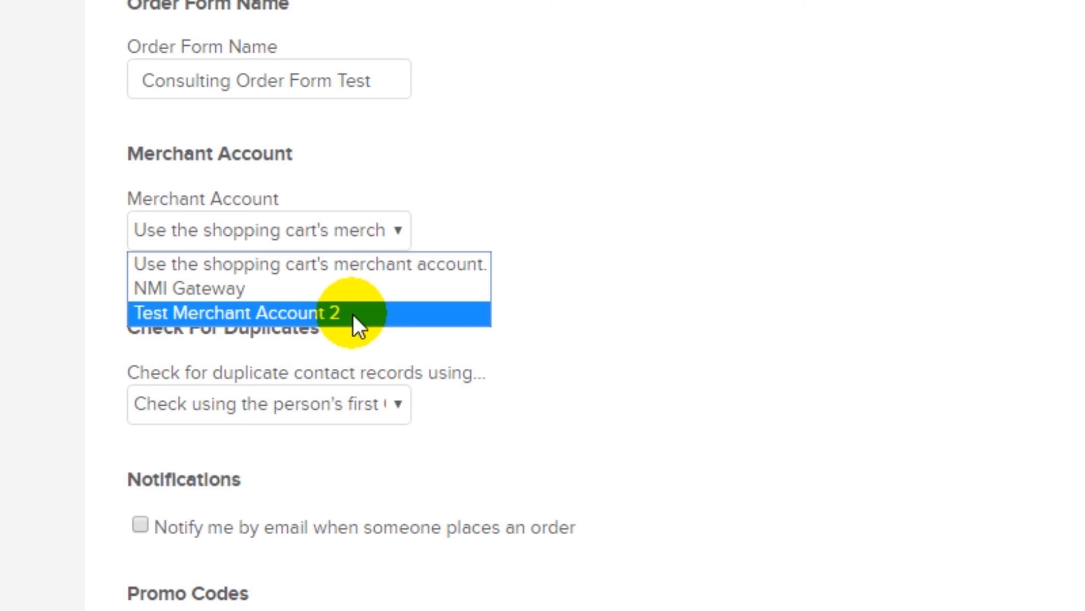
click(350, 290)
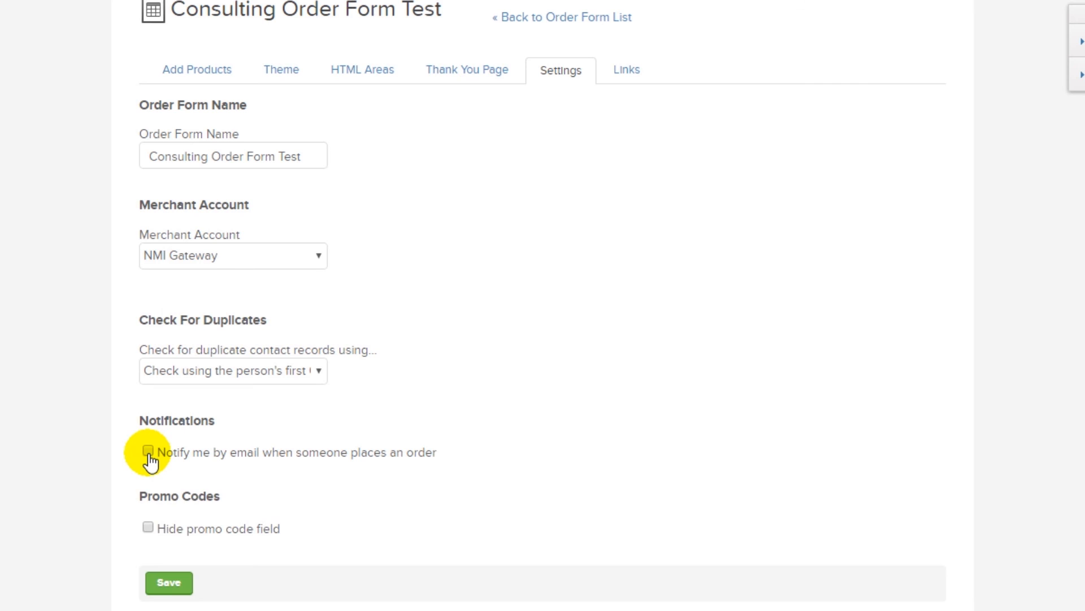
click(149, 452)
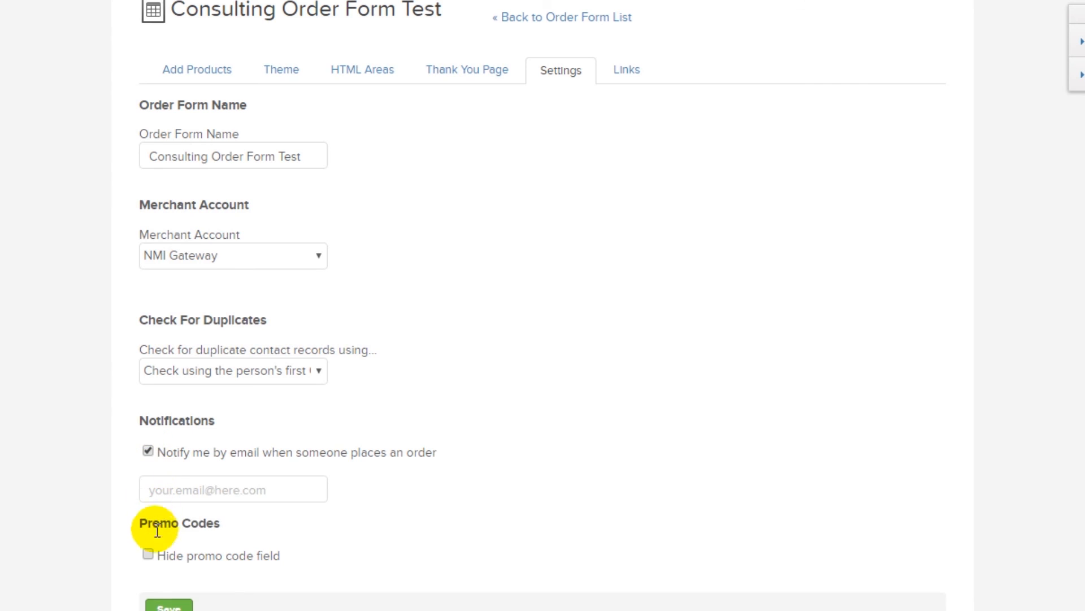
click(149, 452)
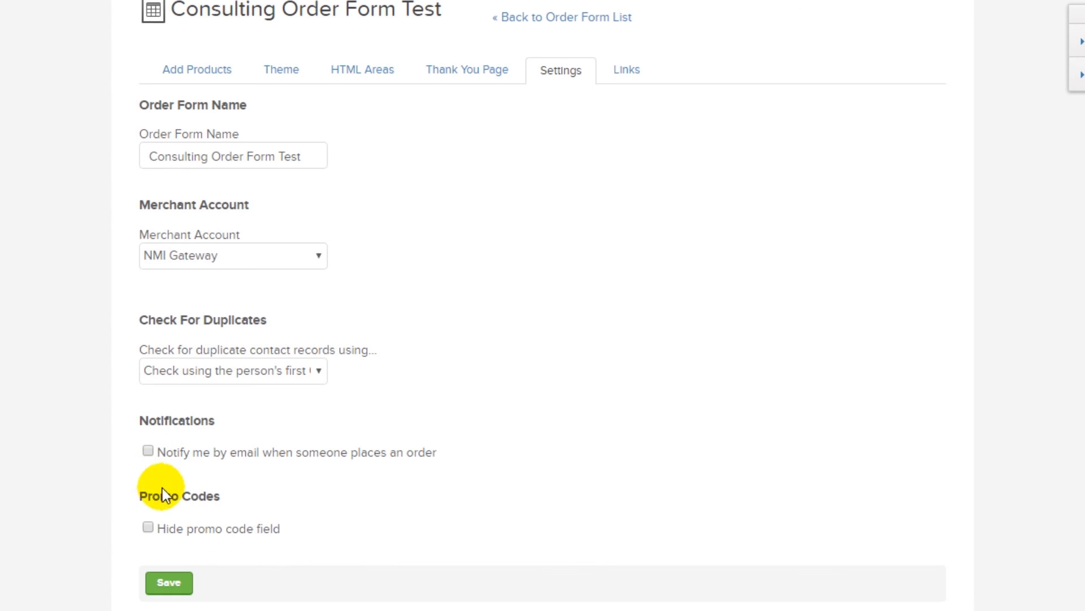
click(172, 580)
- Load the live order form from its Order Form URL on the Links tab and scroll through it
click(633, 125)
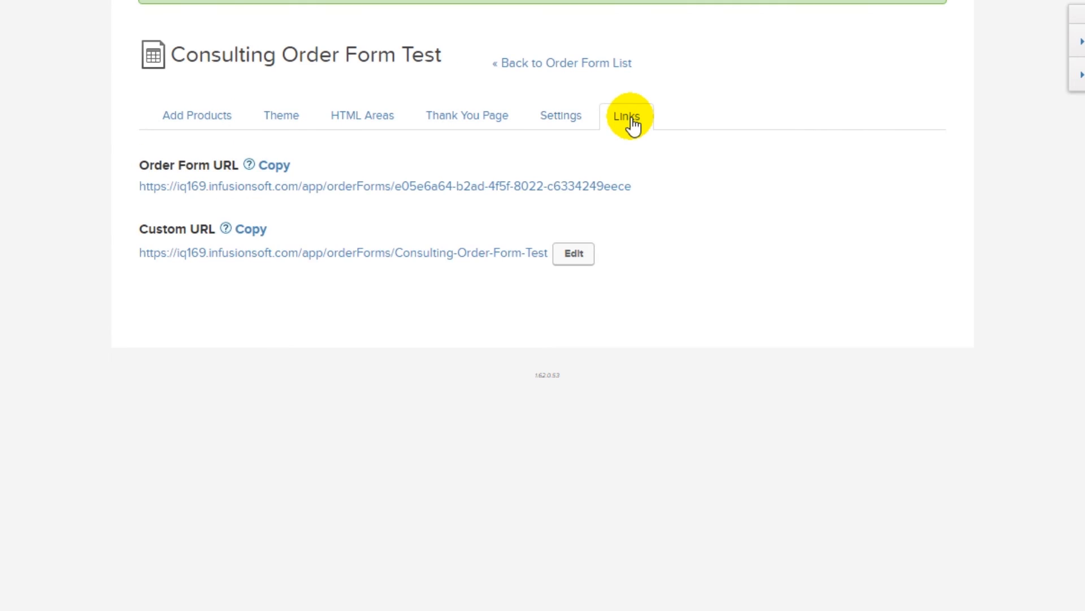
scroll(609, 130, down, 1)
click(503, 220)
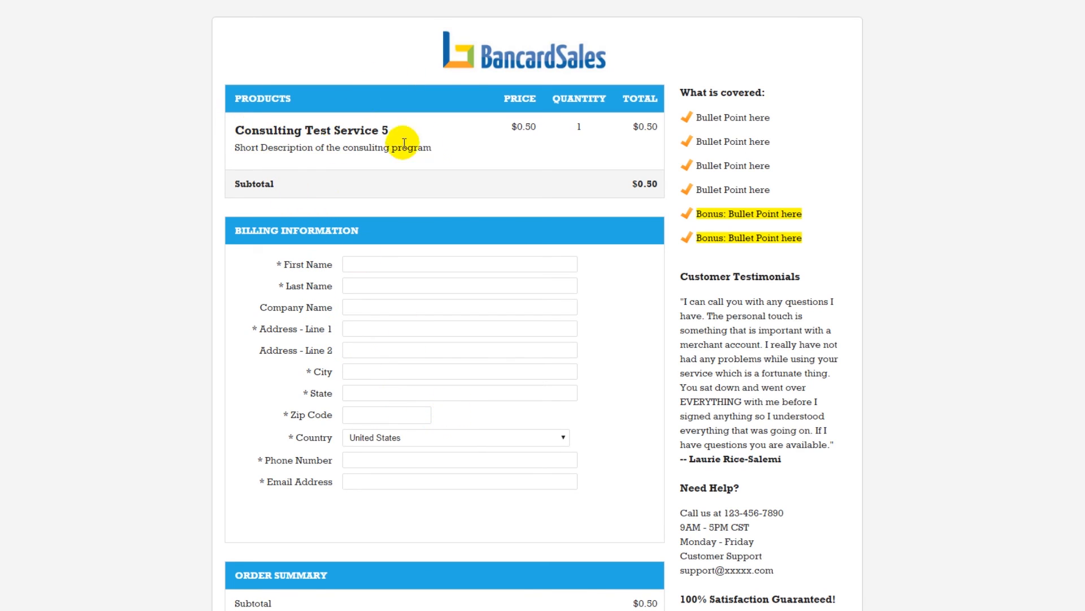
scroll(598, 312, down, 1)
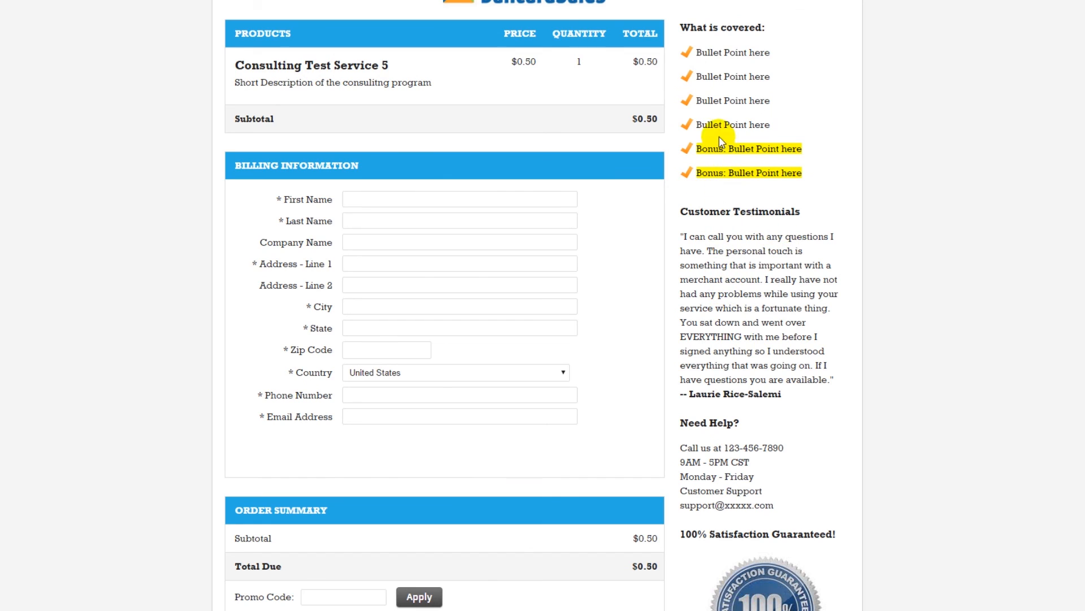
scroll(719, 411, down, 4)
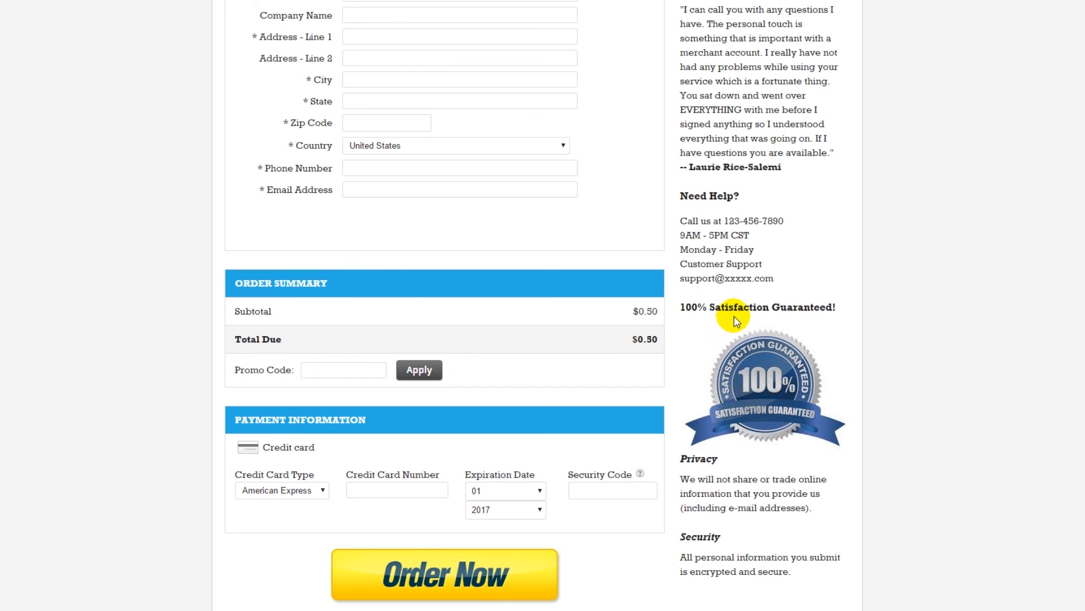
scroll(594, 129, up, 5)
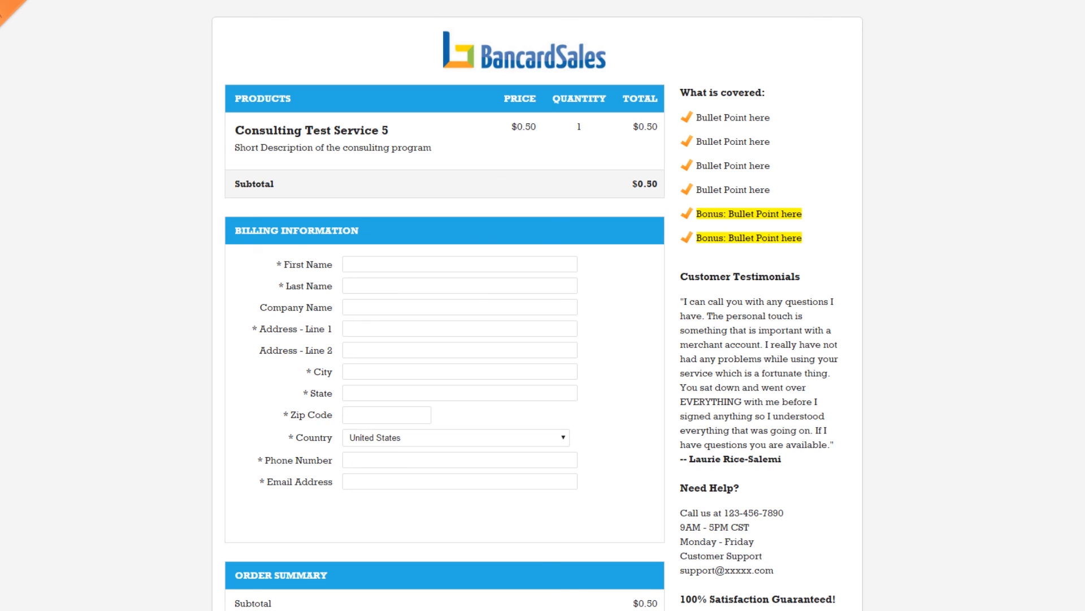
- Submit the $0.50 test order for Consulting Test Service 5 with Order Now
scroll(497, 169, down, 1)
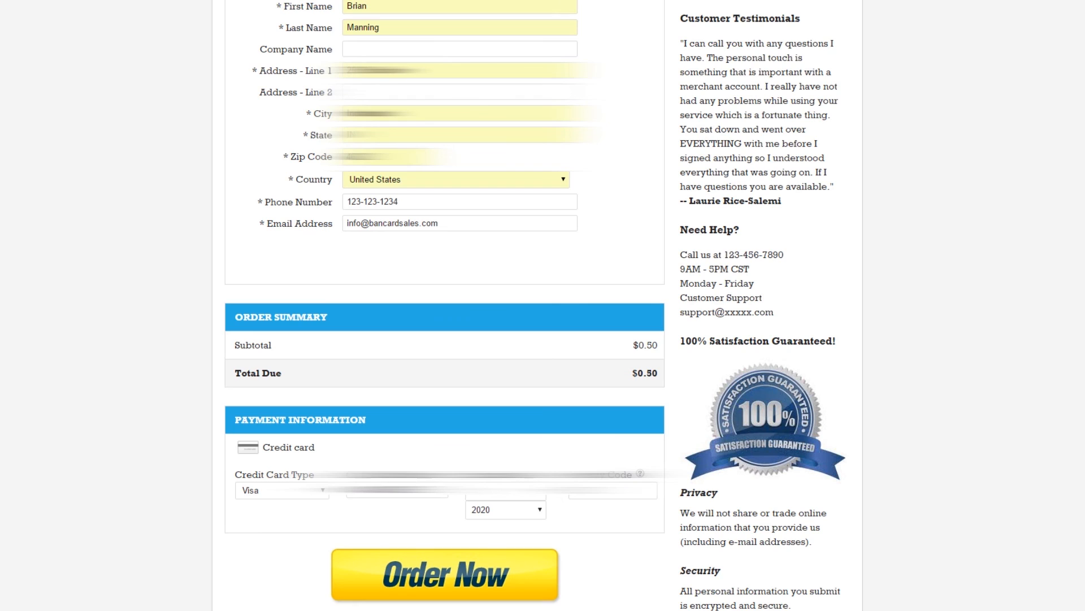
click(429, 580)
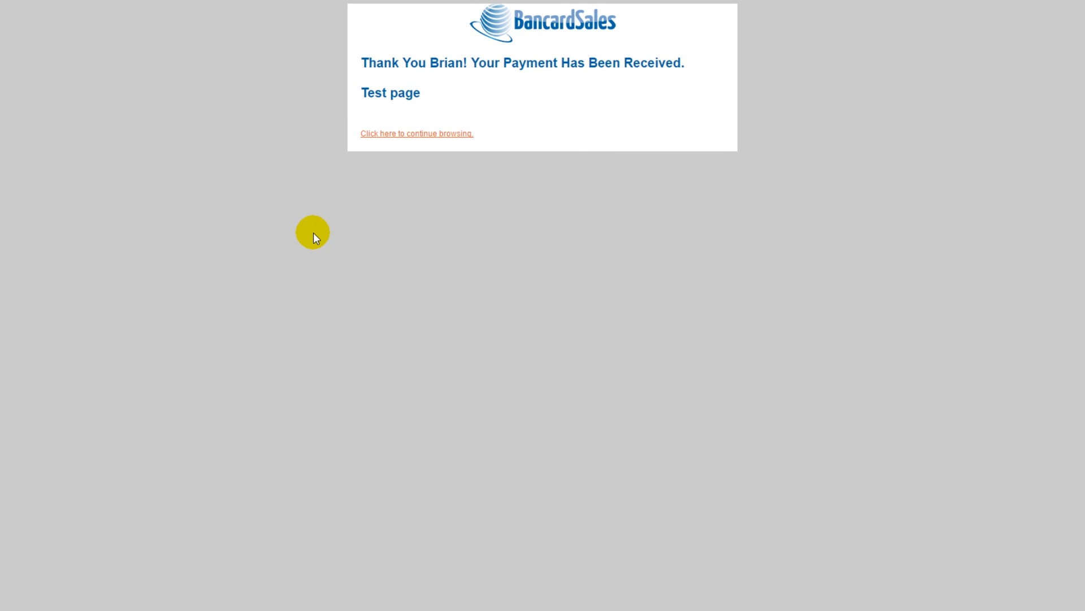
- Highlight the 'Test page' text on the thank-you page, then scroll back up
drag(364, 90, 463, 89)
click(463, 89)
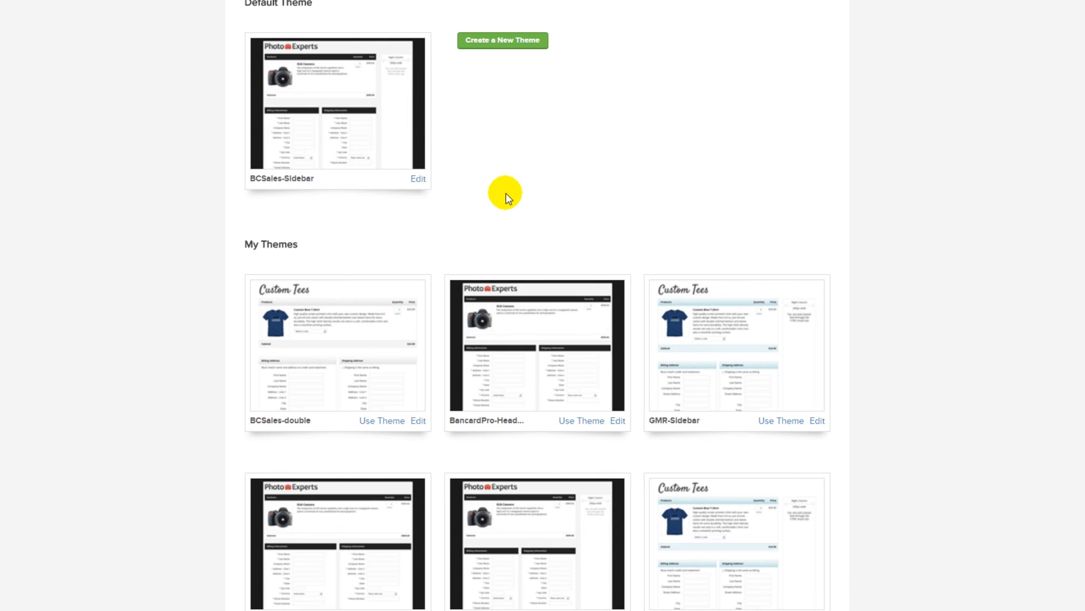
scroll(506, 197, up, 3)
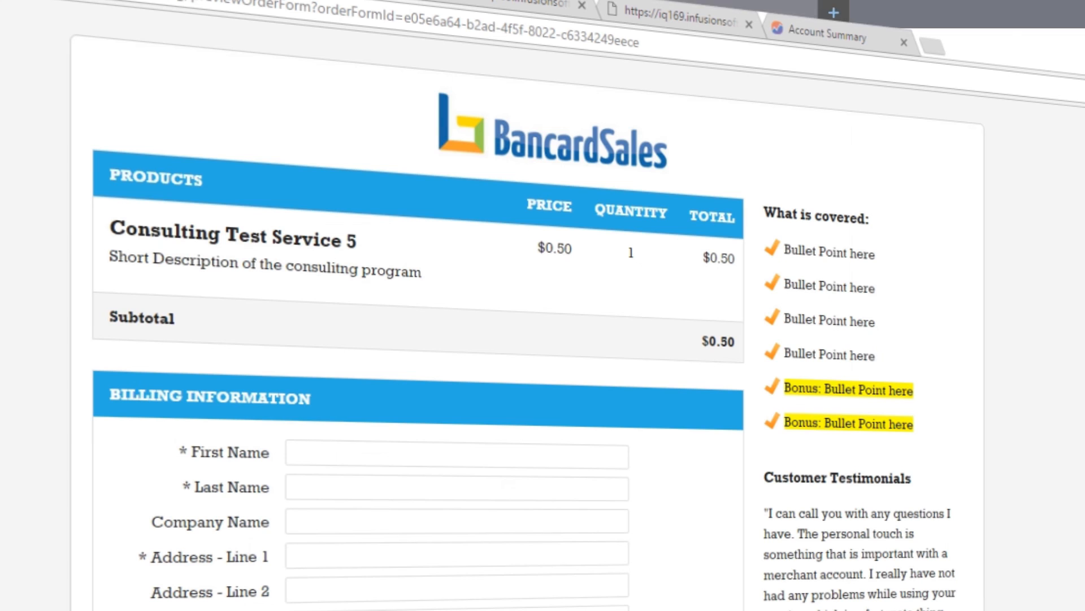
scroll(418, 339, down, 5)
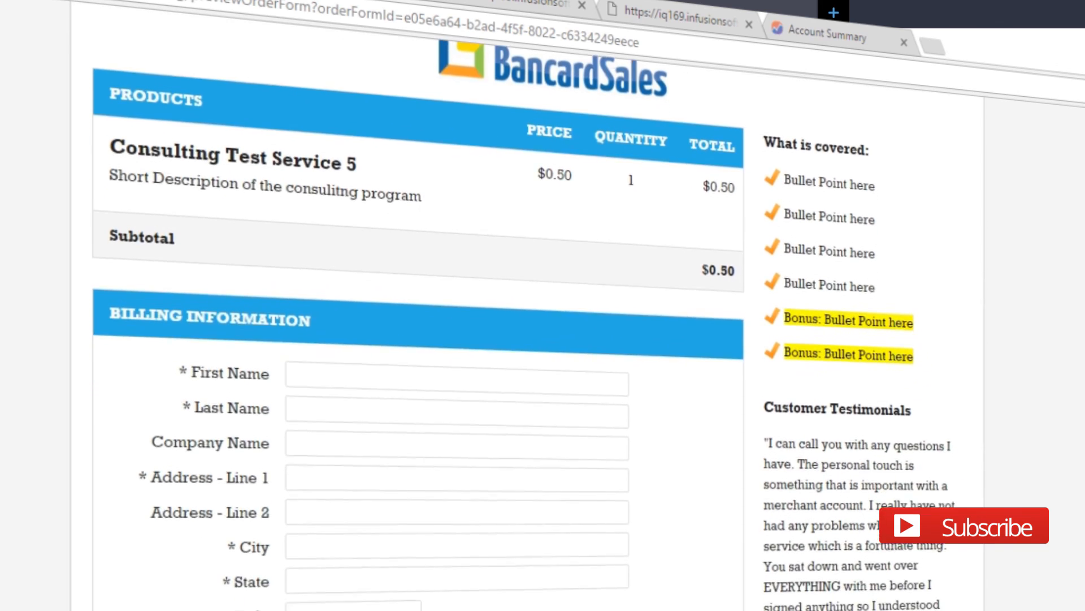
scroll(418, 340, down, 5)
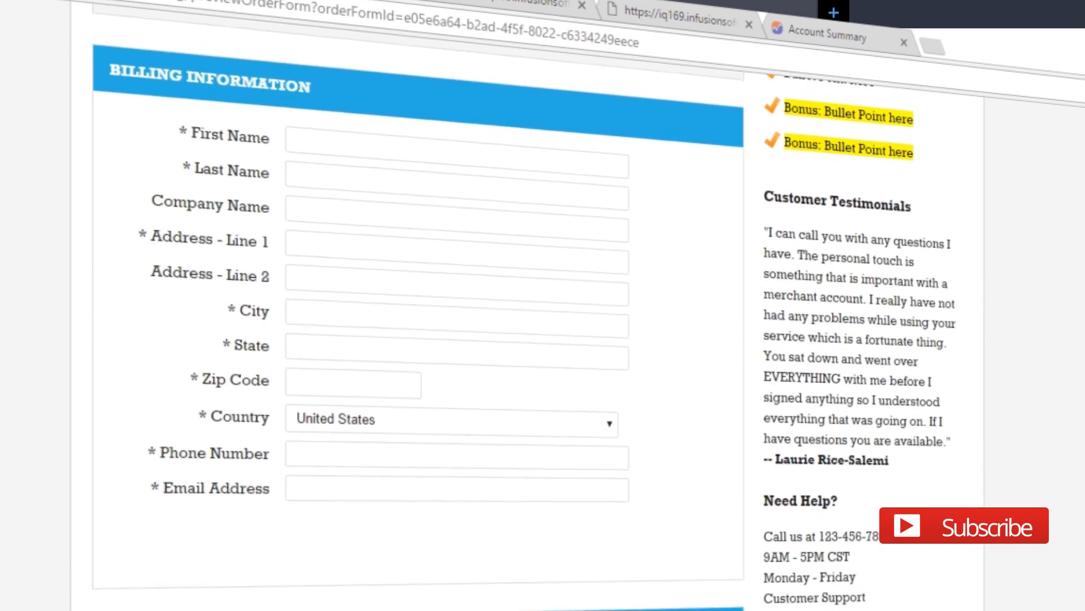
scroll(419, 340, up, 3)
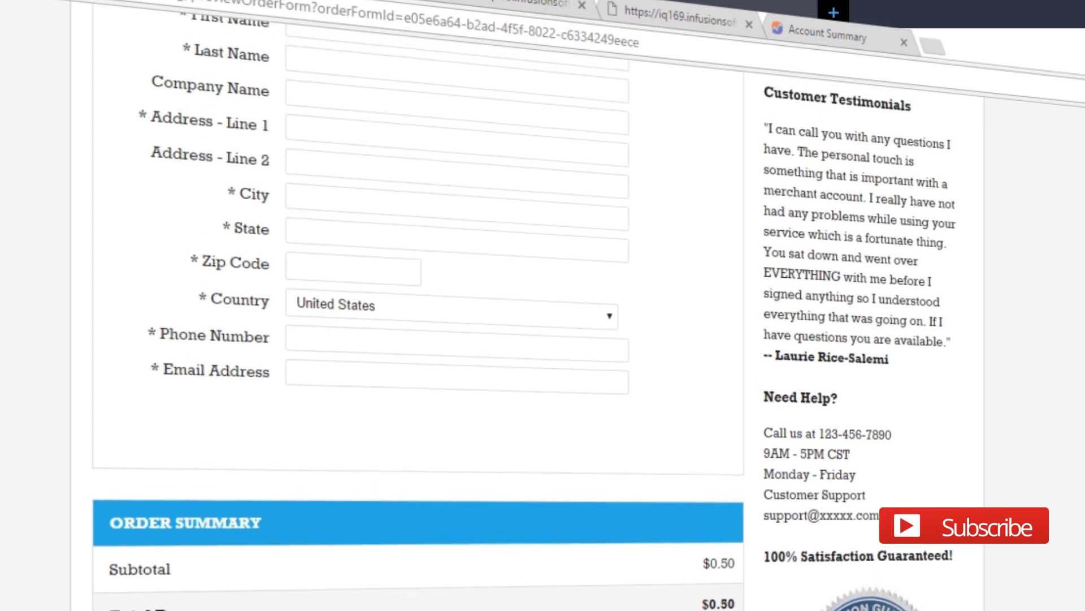
scroll(418, 339, up, 4)
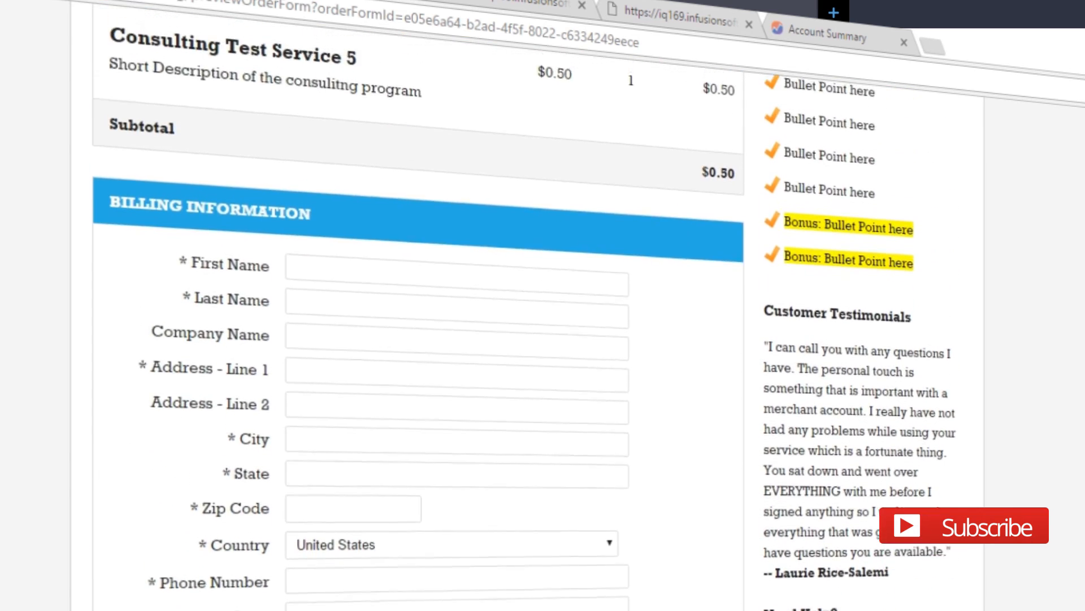
scroll(418, 340, up, 2)
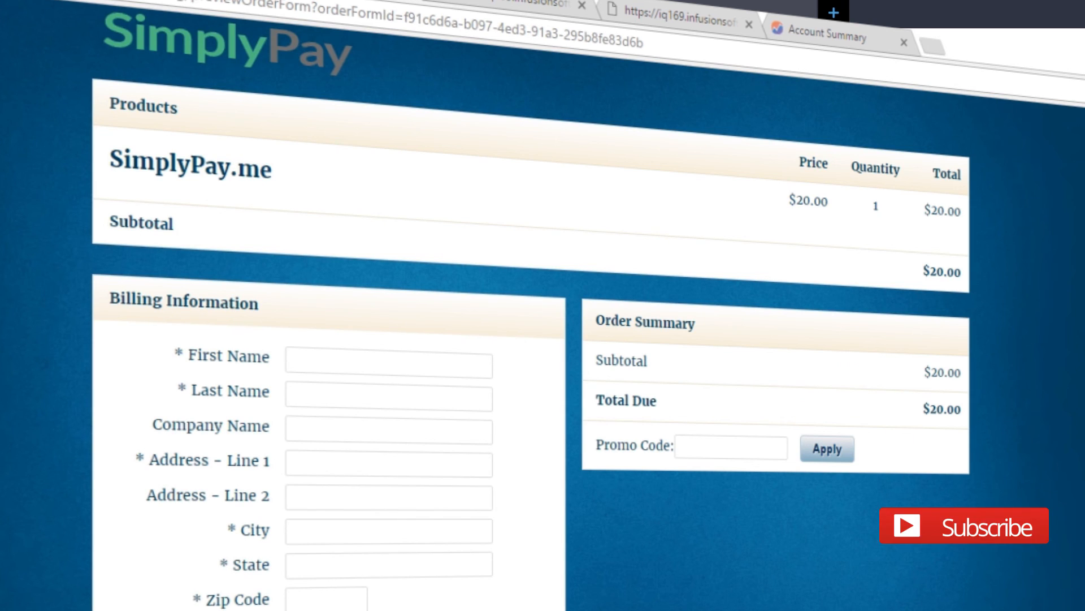
scroll(532, 339, down, 1)
scroll(531, 339, down, 2)
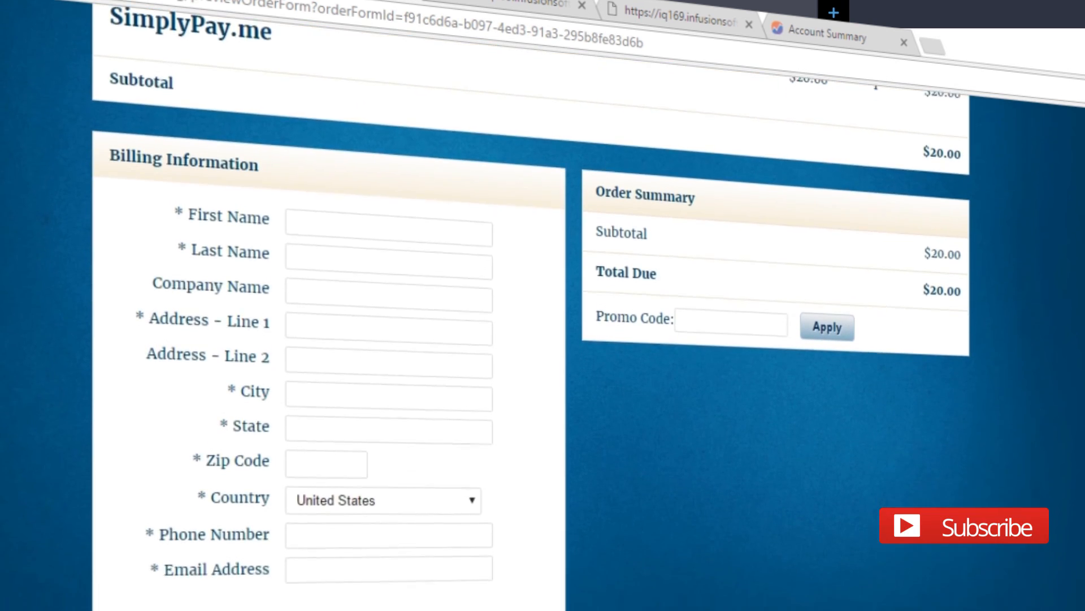
scroll(532, 339, up, 1)
scroll(531, 339, up, 2)
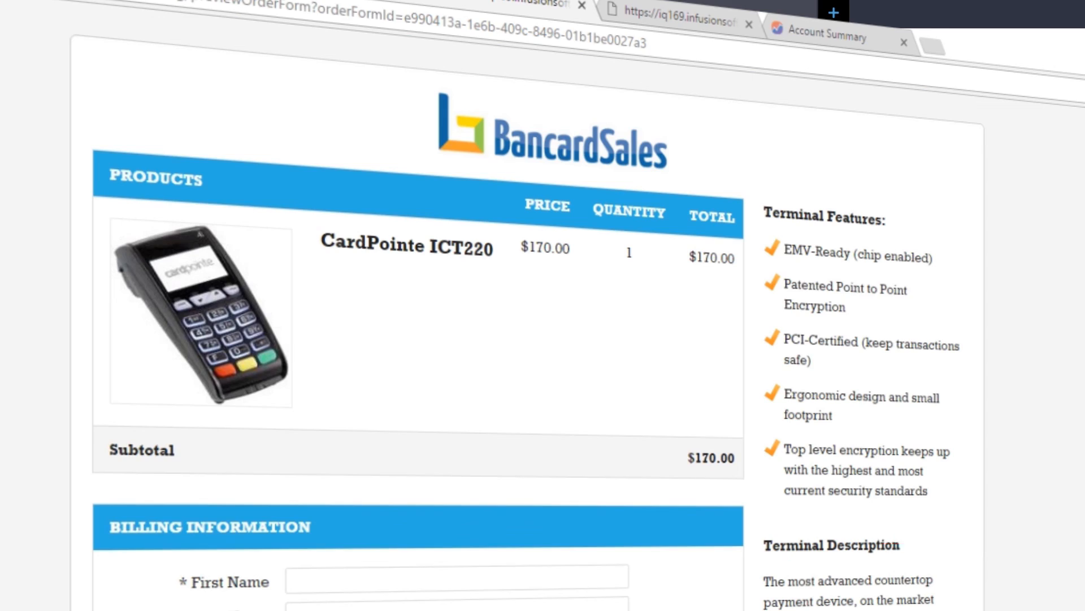
scroll(419, 339, down, 3)
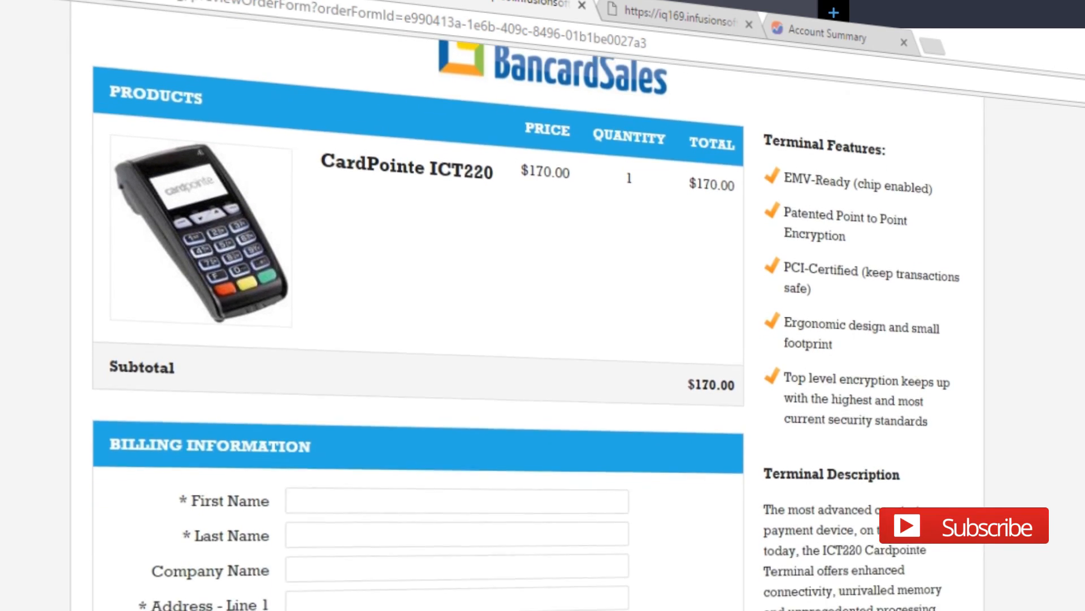
scroll(419, 340, down, 5)
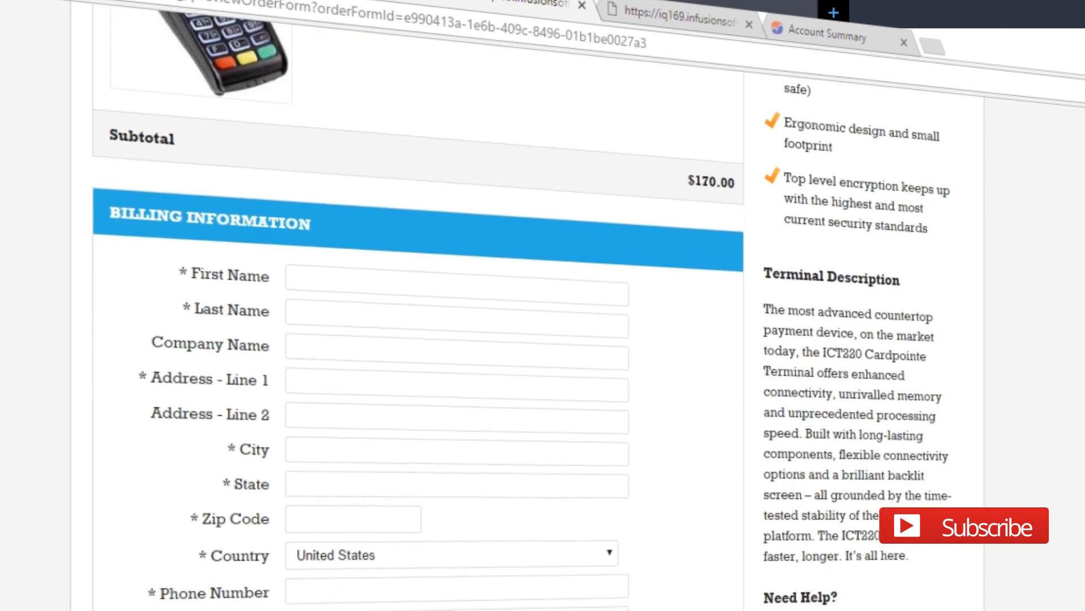
scroll(419, 339, down, 3)
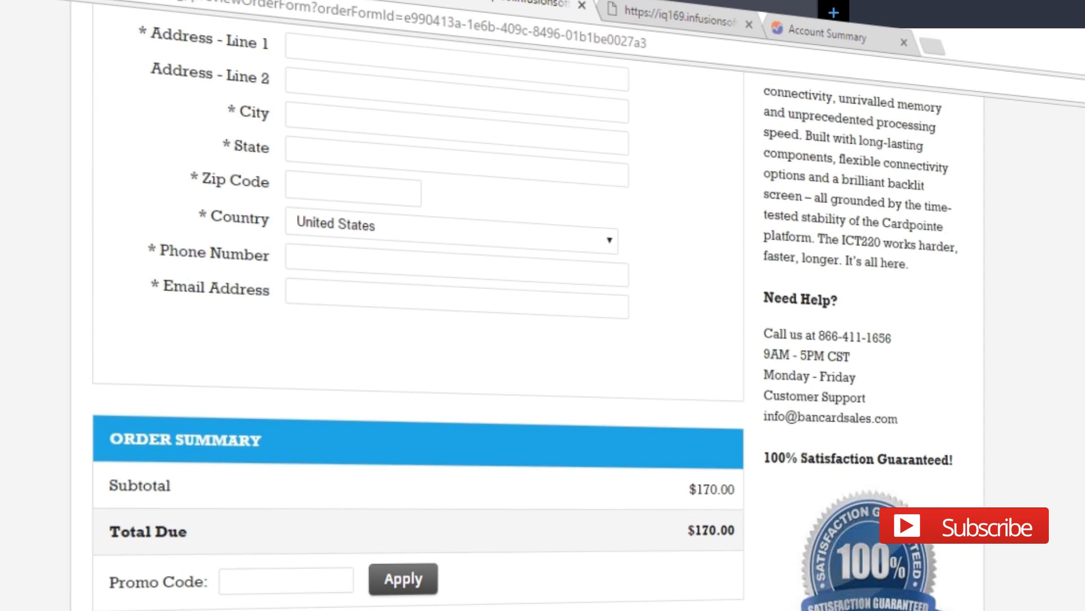
scroll(418, 340, up, 6)
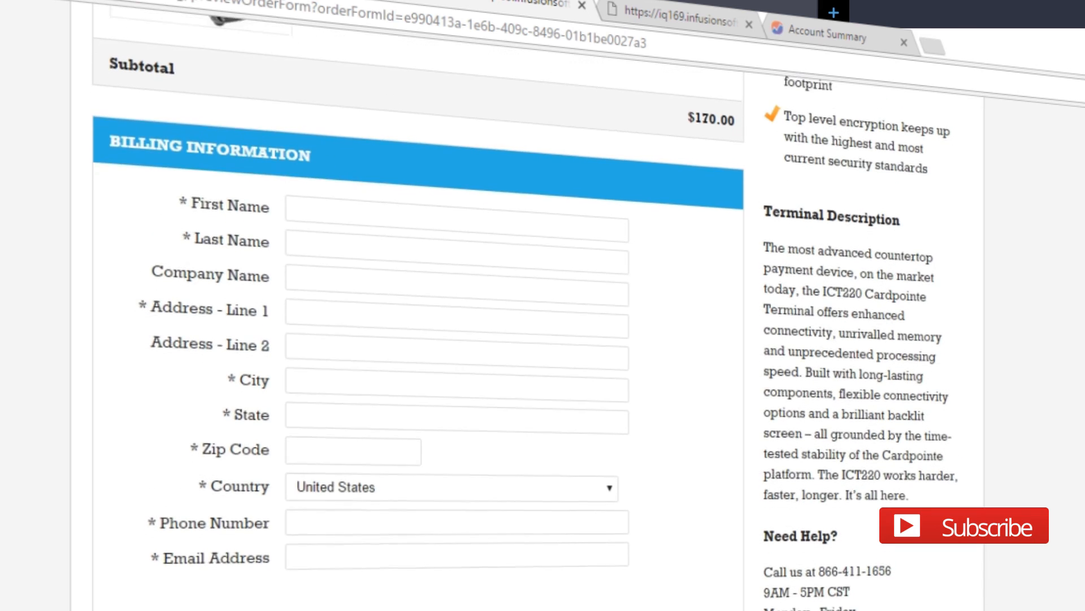
scroll(418, 339, up, 5)
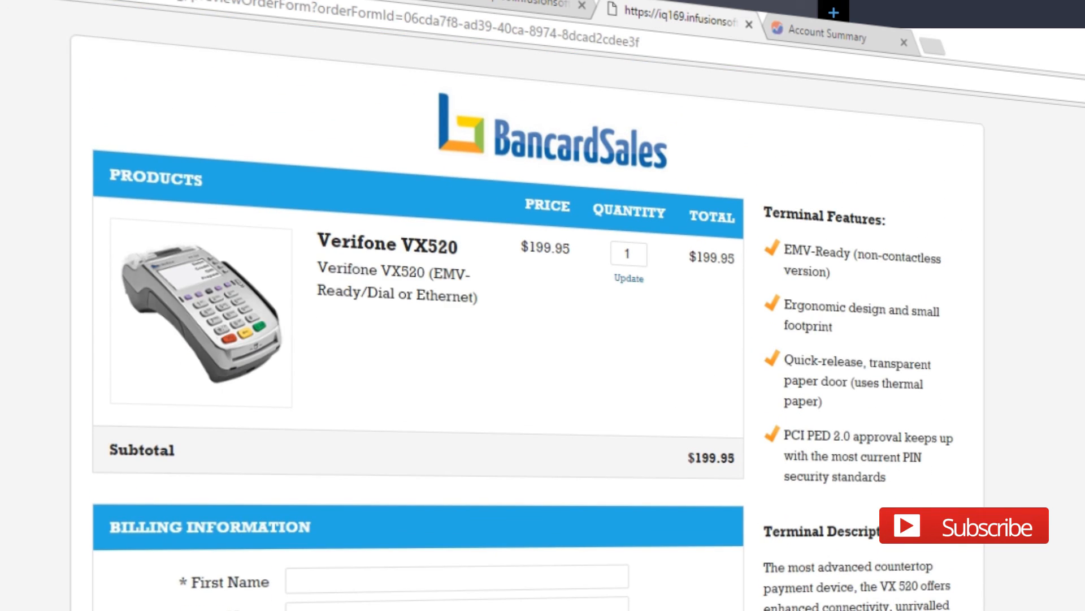
scroll(419, 339, down, 7)
scroll(419, 339, down, 10)
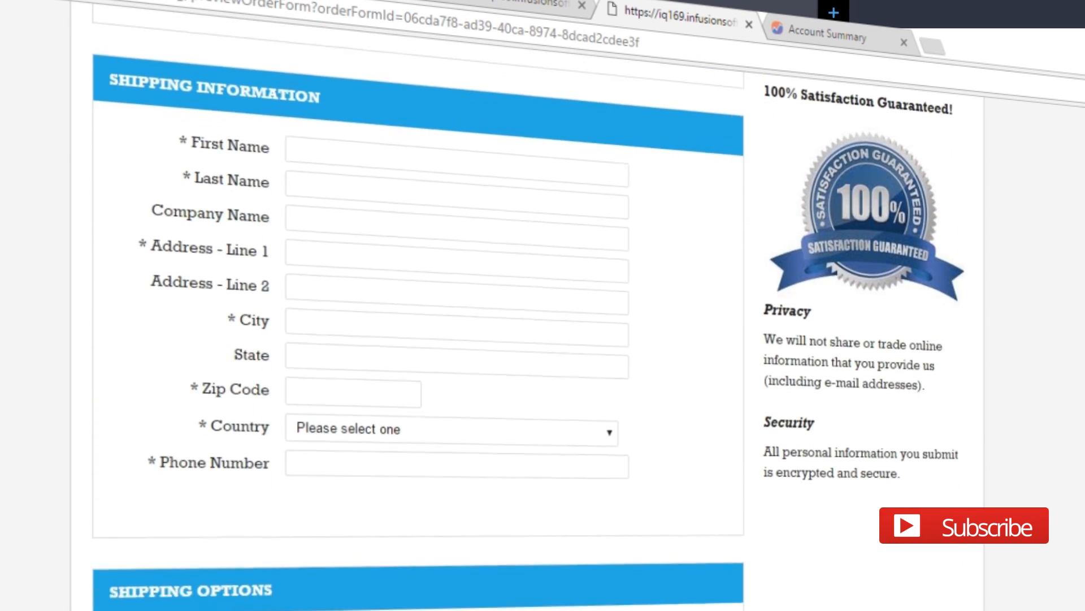
scroll(418, 339, down, 5)
scroll(418, 339, up, 1)
scroll(418, 339, up, 10)
scroll(418, 339, up, 11)
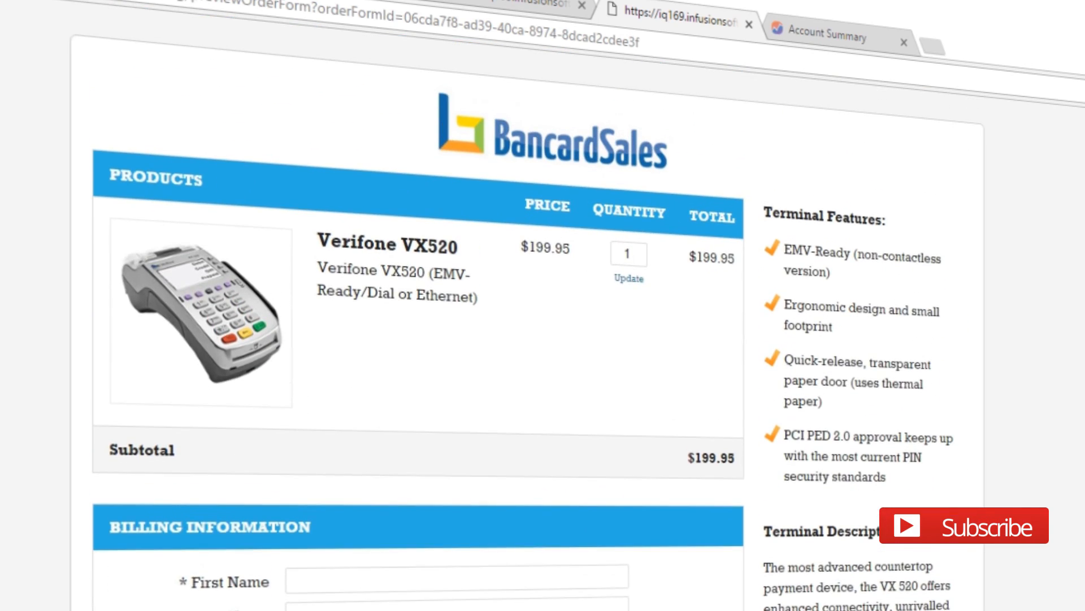